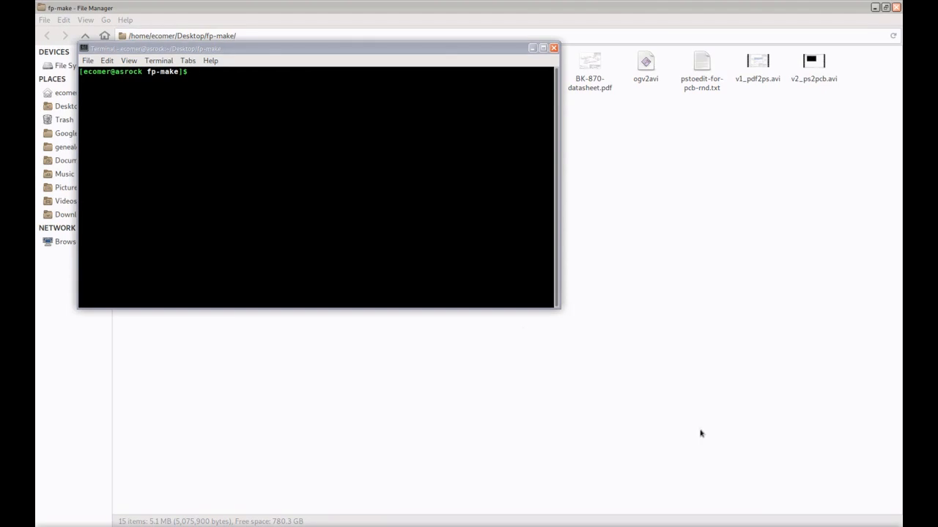
# Convert BK-870-datasheet.pdf to PostScript with the pdf2ps command.
pyautogui.press('Up')
pyautogui.press('Return')
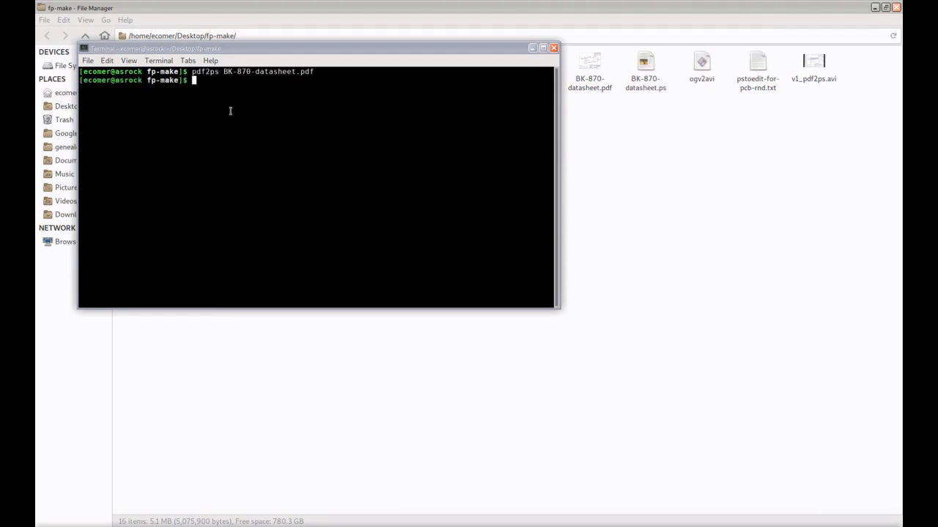
# Switch to Inkscape by opening BK-870-datasheet.ps in it, importing page 1 with the internal import.
pyautogui.click(645, 63)
pyautogui.rightClick(644, 66)
pyautogui.click(657, 70)
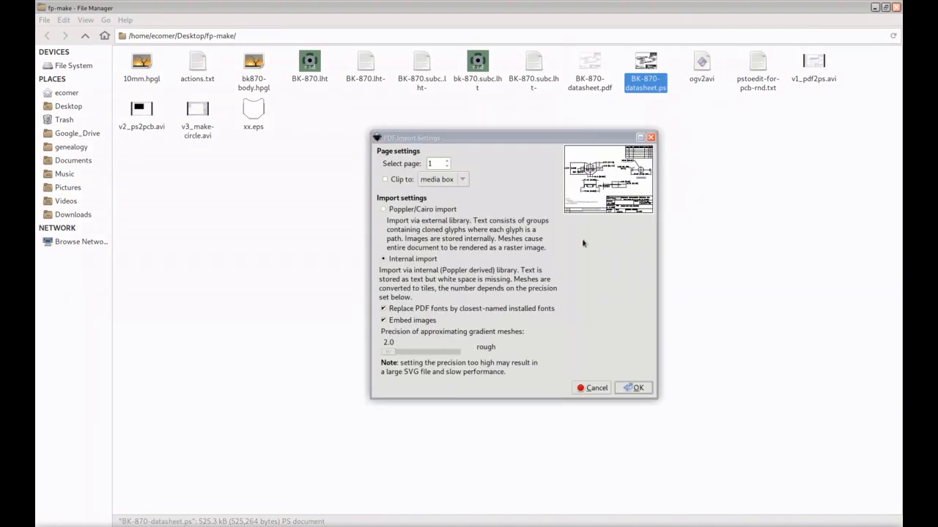
pyautogui.click(634, 387)
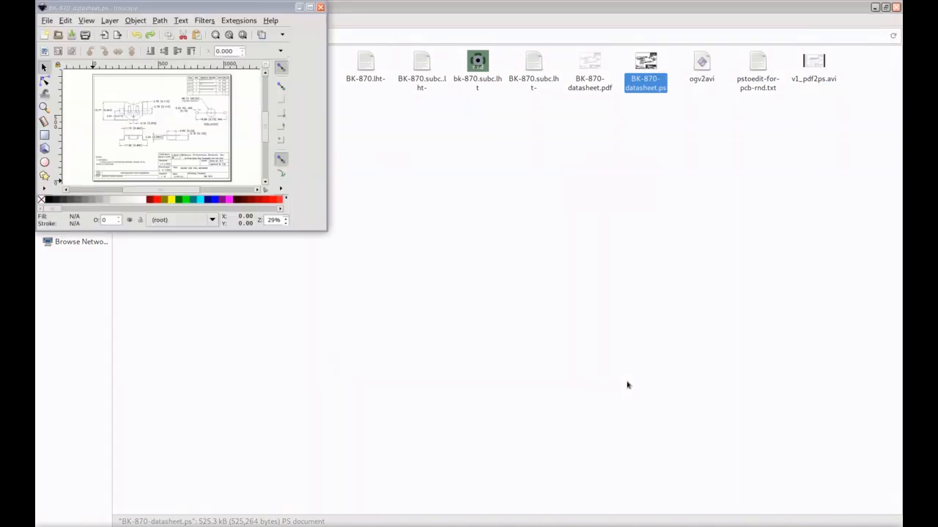
pyautogui.click(374, 9)
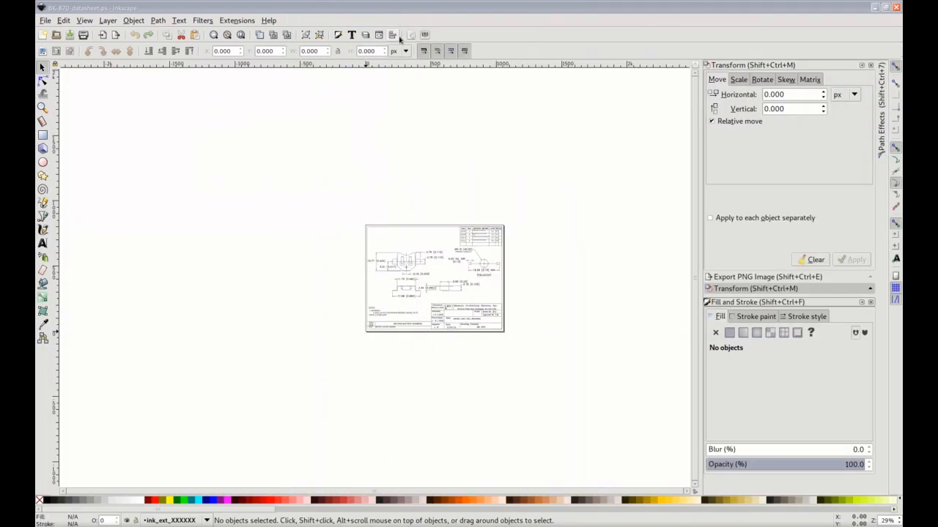
# Delete everything in the drawing except the dimensioned top view of the battery retainer.
pyautogui.keyDown('ctrl'); pyautogui.scroll(5, 437, 281); pyautogui.keyUp('ctrl')
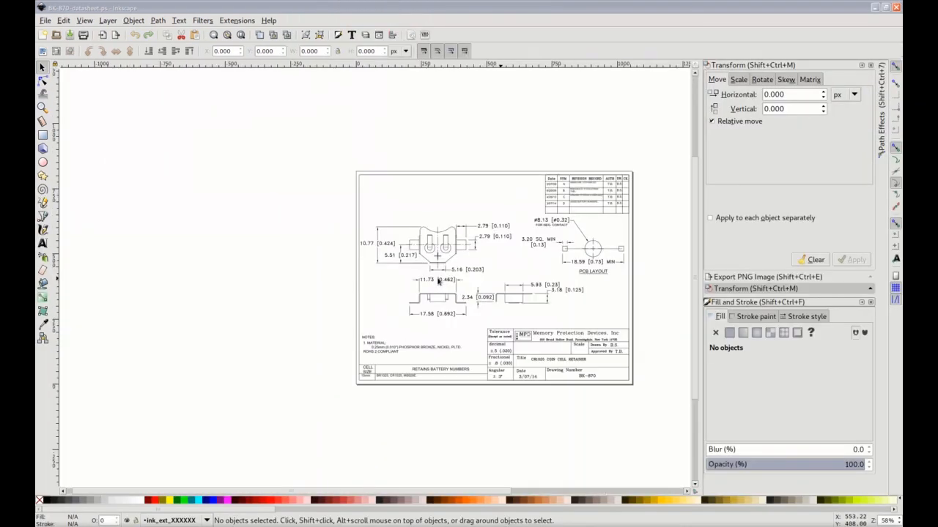
pyautogui.hscroll(6, 300, 495)
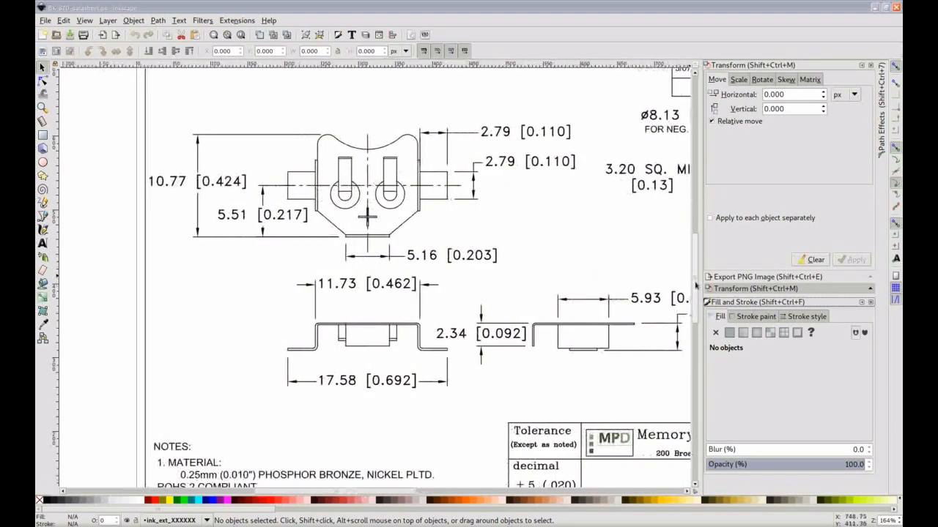
pyautogui.moveTo(693, 279); pyautogui.dragTo(693, 271)
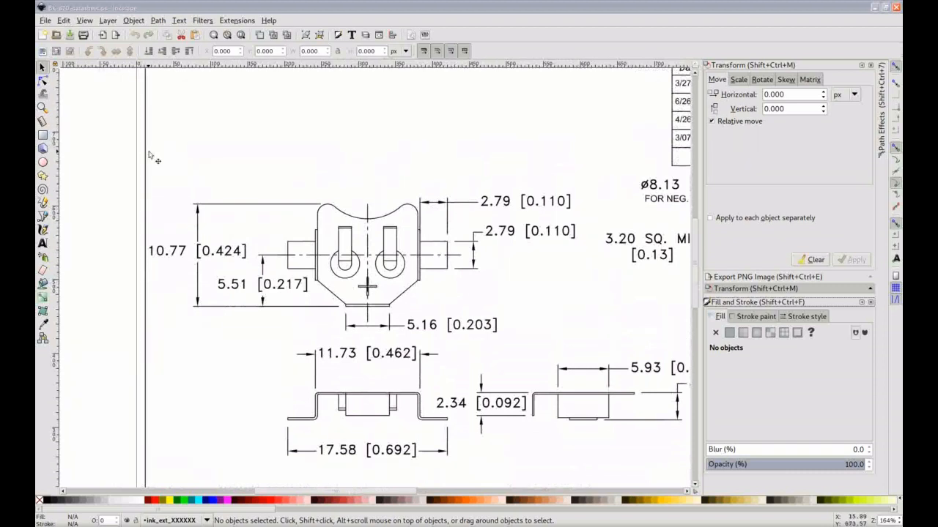
pyautogui.moveTo(586, 339)
pyautogui.mouseDown()
pyautogui.moveTo(393, 193)
pyautogui.moveTo(151, 179)
pyautogui.mouseUp()
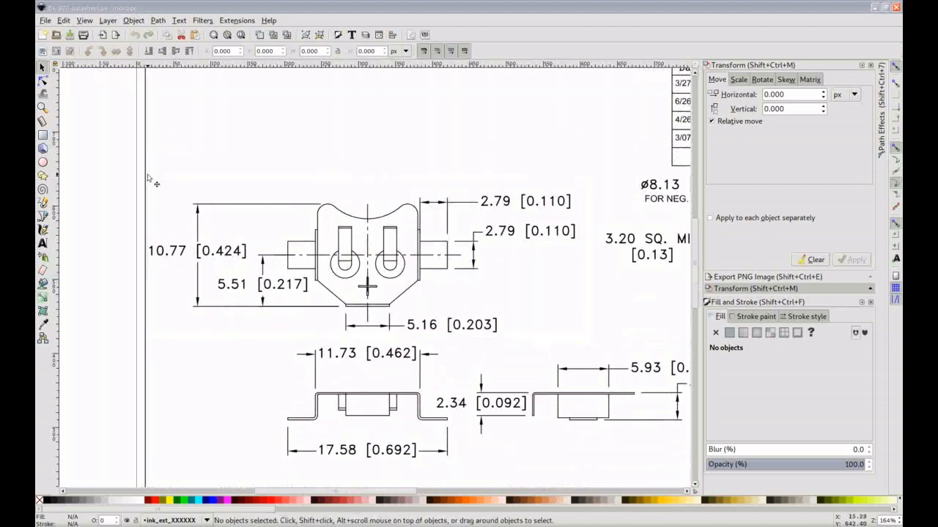
pyautogui.click(217, 207)
pyautogui.click(178, 192)
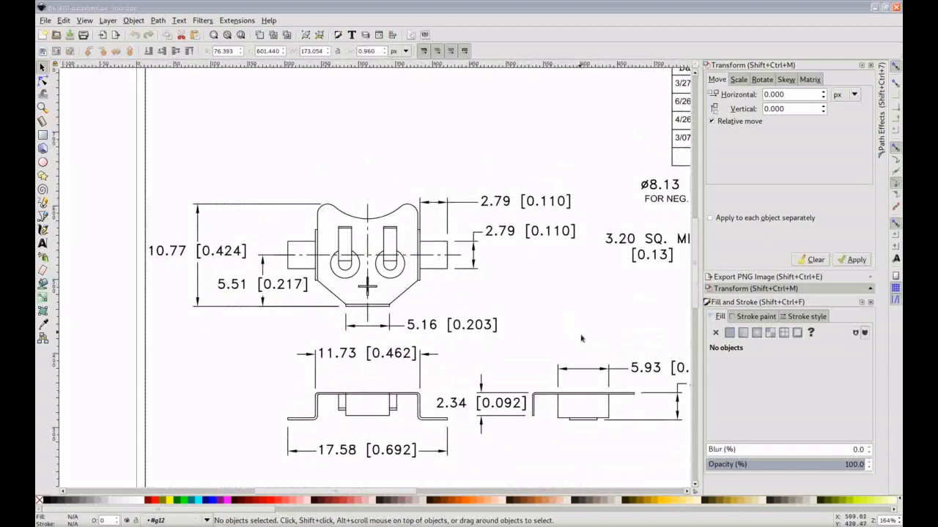
pyautogui.moveTo(586, 340); pyautogui.dragTo(146, 172)
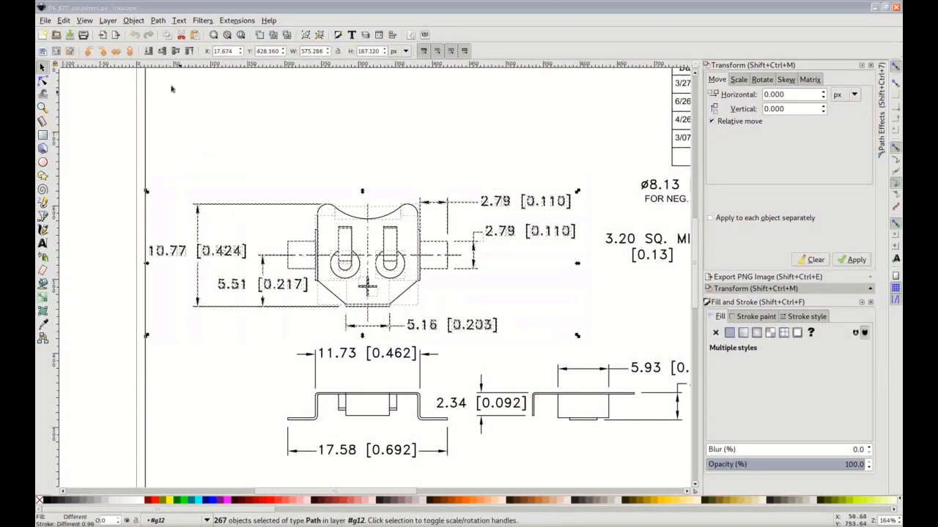
pyautogui.click(64, 22)
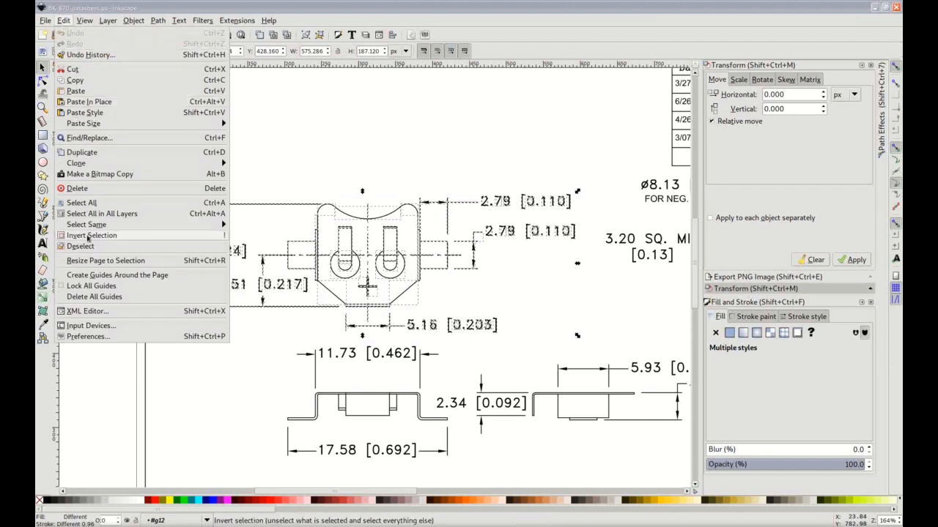
pyautogui.click(87, 237)
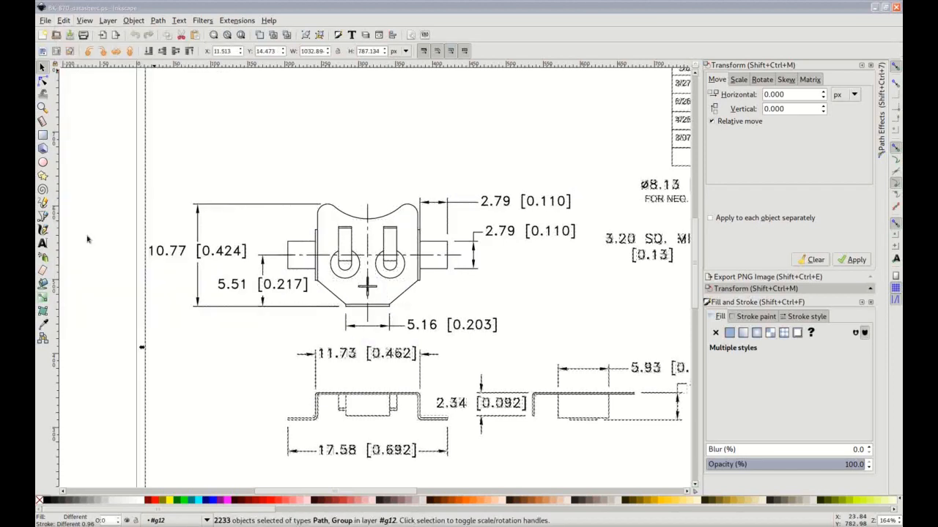
pyautogui.click(63, 22)
pyautogui.click(80, 190)
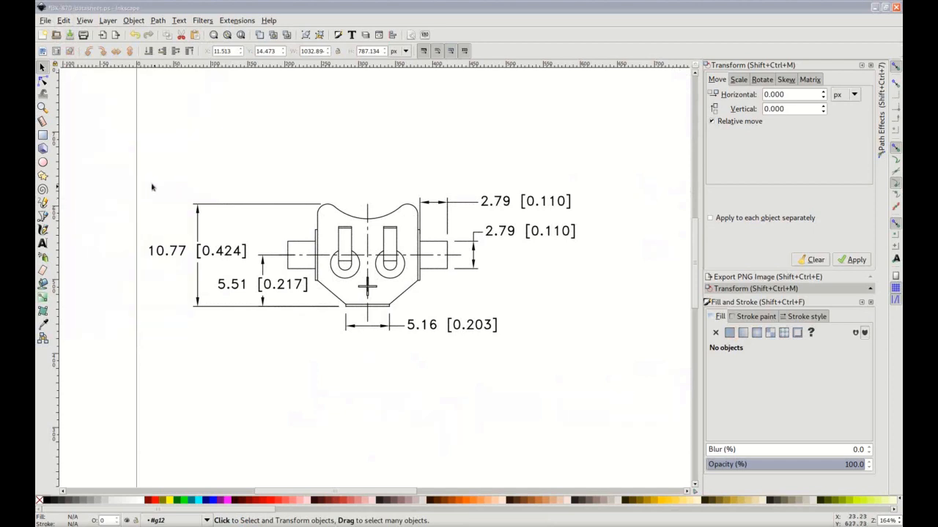
# Delete the dimension texts and arrows to the left, to the right and below the retainer's top view.
pyautogui.moveTo(143, 176); pyautogui.dragTo(313, 342)
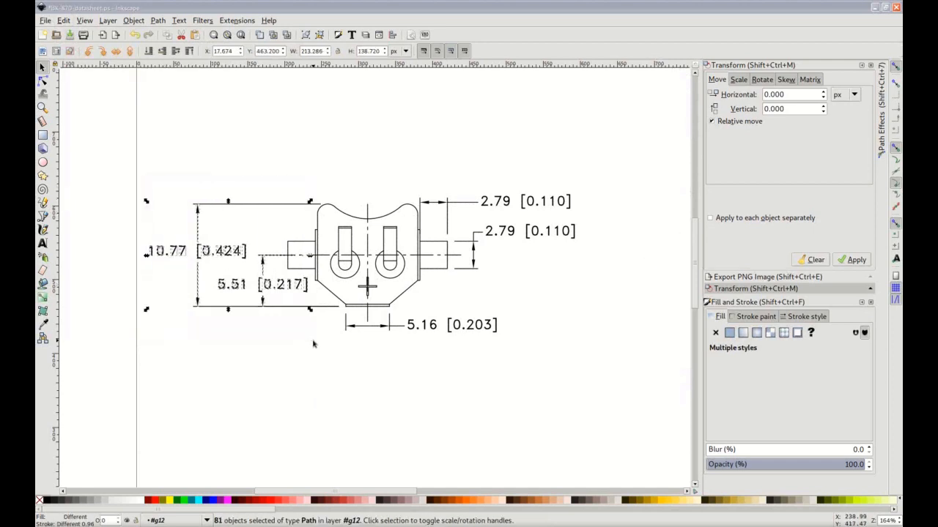
pyautogui.click(64, 22)
pyautogui.click(90, 191)
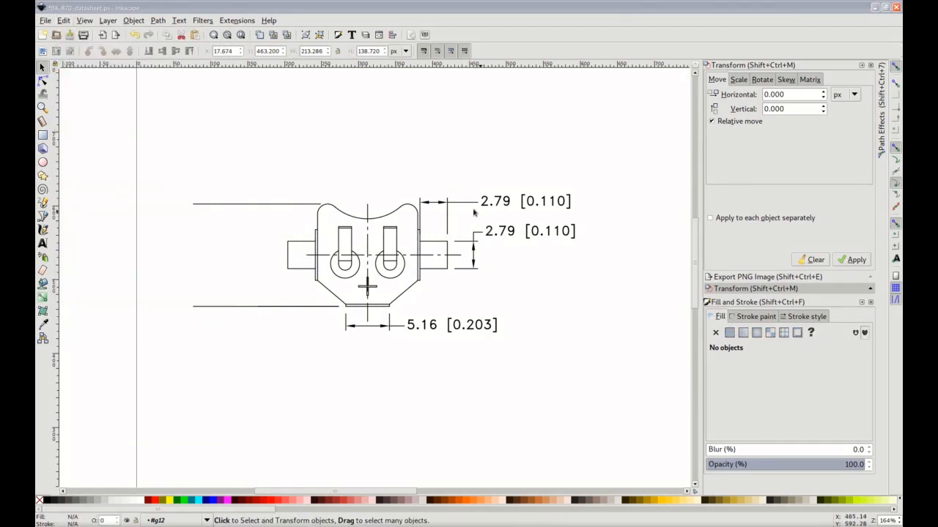
pyautogui.moveTo(423, 181)
pyautogui.mouseDown()
pyautogui.moveTo(458, 227)
pyautogui.moveTo(602, 312)
pyautogui.mouseUp()
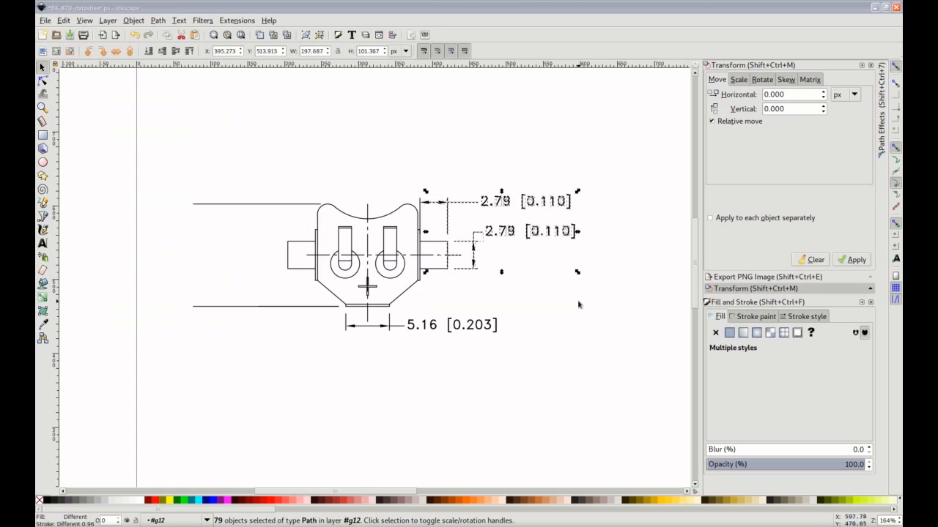
pyautogui.press('Delete')
pyautogui.moveTo(328, 315); pyautogui.dragTo(506, 343)
pyautogui.press('Delete')
# Delete the horizontal extension lines to the left of the retainer, at its upper and lower edges.
pyautogui.click(275, 307)
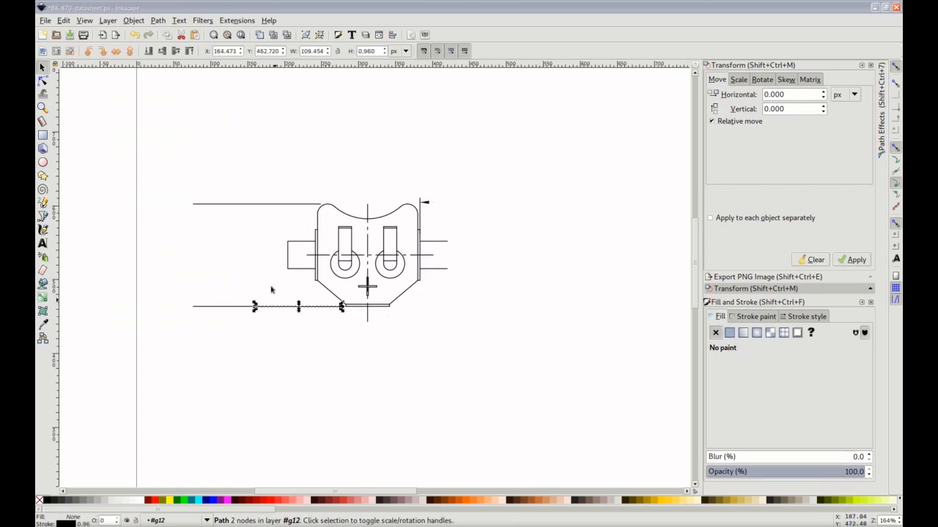
pyautogui.press('Delete')
pyautogui.click(264, 205)
pyautogui.press('Delete')
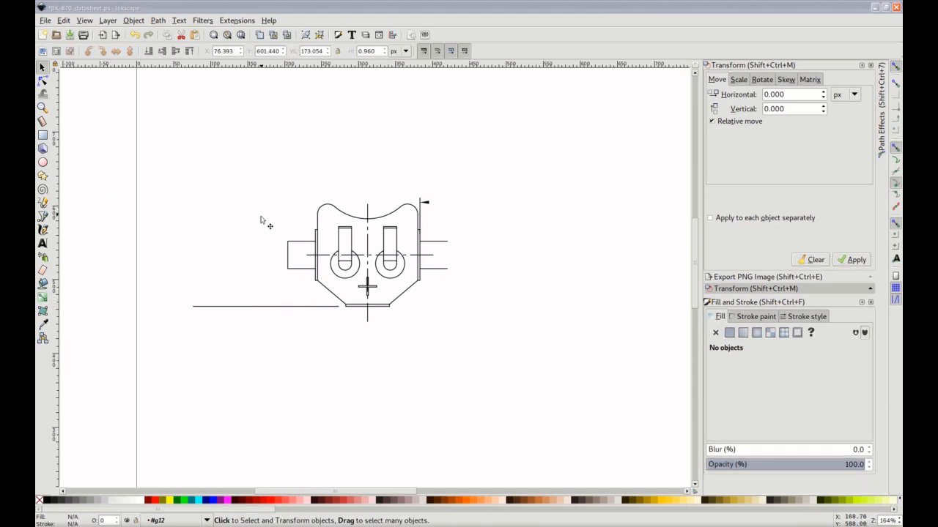
pyautogui.click(263, 307)
pyautogui.press('Delete')
# Delete the right tab's lines, the leftover arrowhead with its extension line, and the centreline segments below, right of and above the body.
pyautogui.click(368, 317)
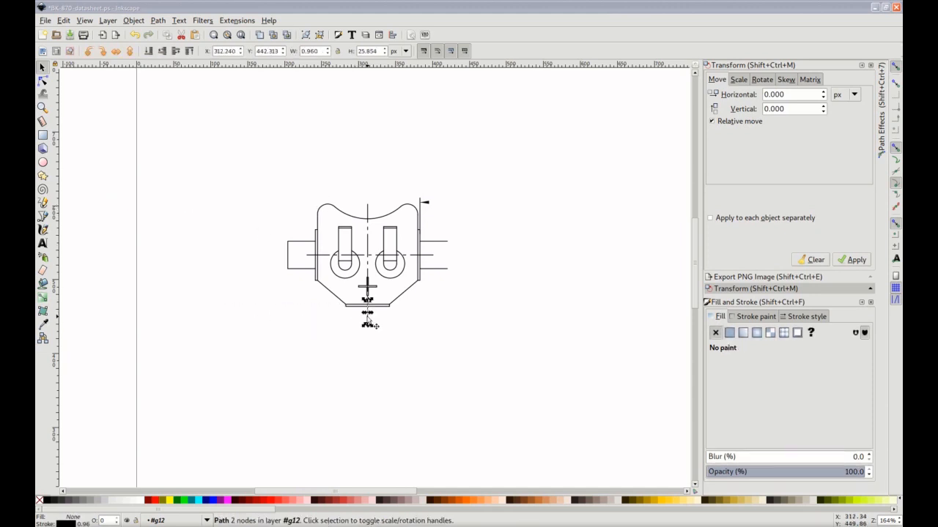
pyautogui.press('Delete')
pyautogui.click(442, 241)
pyautogui.press('Delete')
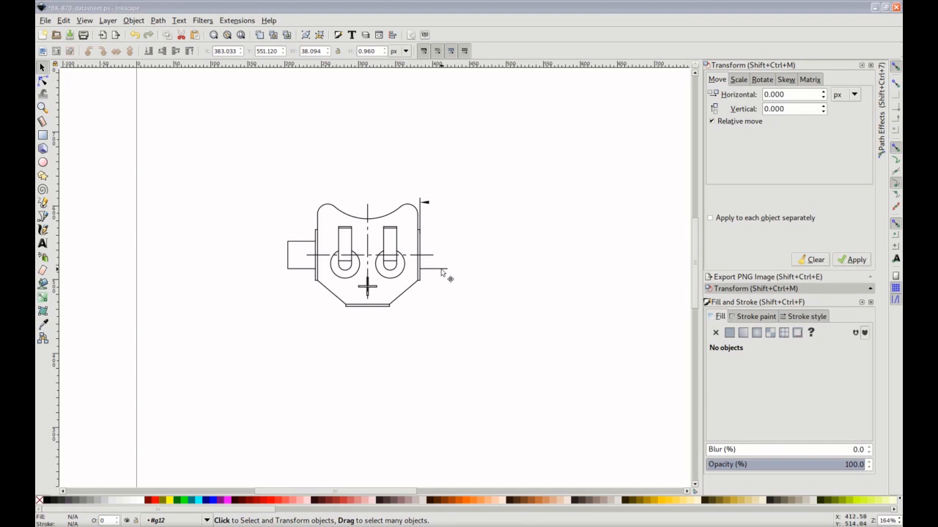
pyautogui.click(423, 256)
pyautogui.press('Delete')
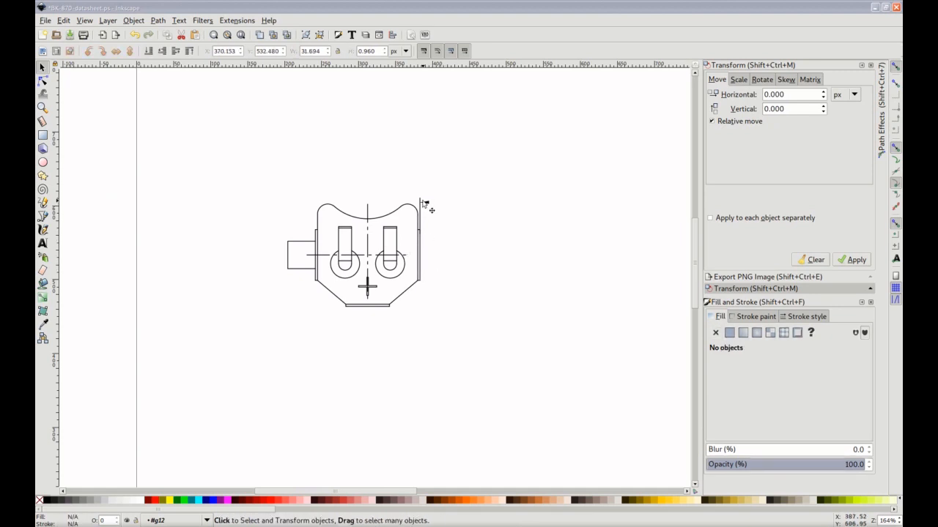
pyautogui.moveTo(415, 192); pyautogui.dragTo(444, 212)
pyautogui.press('Delete')
pyautogui.click(367, 210)
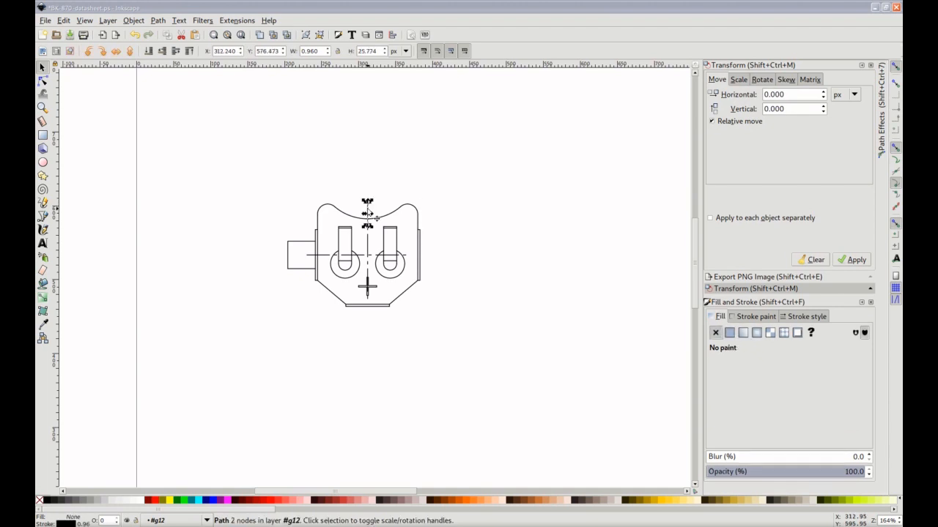
pyautogui.press('Delete')
# Delete the contact slots and circles inside the body, the left tab, the remaining centreline segments and the plus sign.
pyautogui.moveTo(324, 224)
pyautogui.mouseDown()
pyautogui.moveTo(359, 232)
pyautogui.moveTo(419, 288)
pyautogui.mouseUp()
pyautogui.press('Delete')
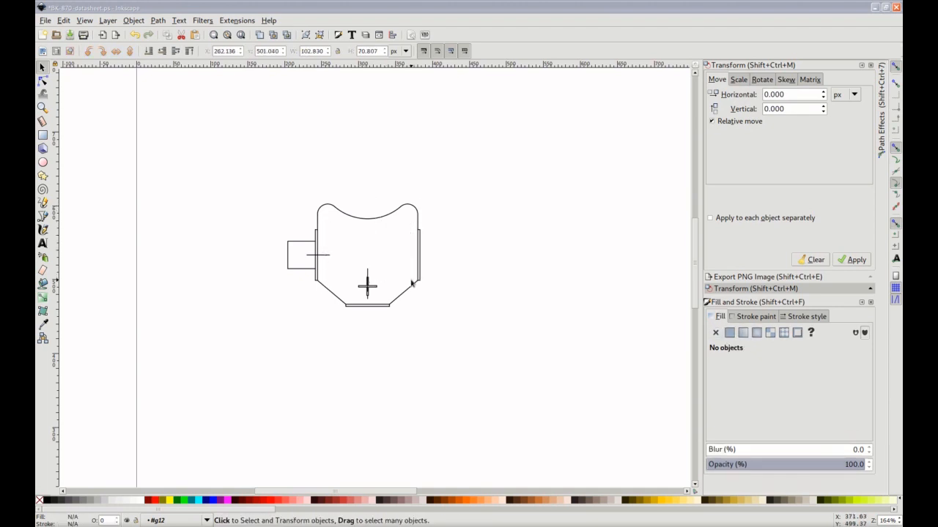
pyautogui.click(301, 241)
pyautogui.press('Delete')
pyautogui.click(307, 255)
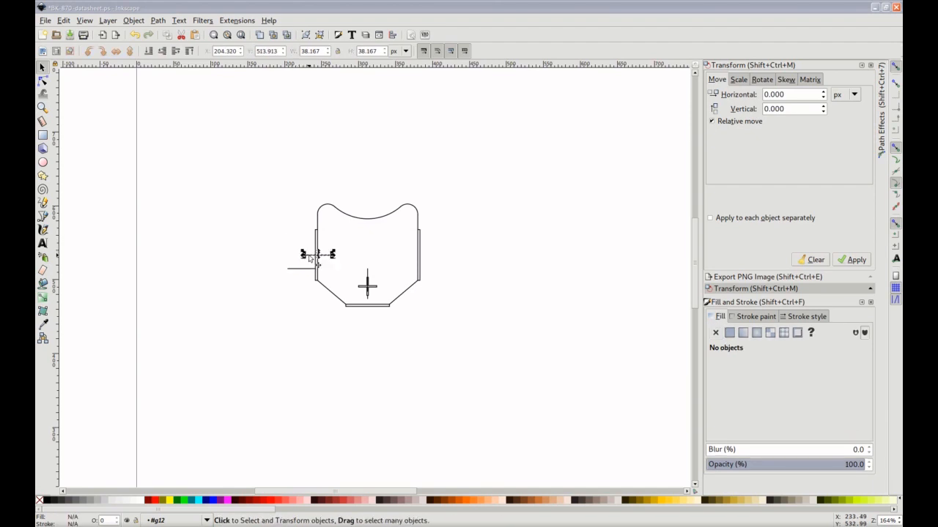
pyautogui.press('Delete')
pyautogui.click(306, 269)
pyautogui.press('Delete')
pyautogui.moveTo(346, 268); pyautogui.dragTo(390, 302)
pyautogui.press('Delete')
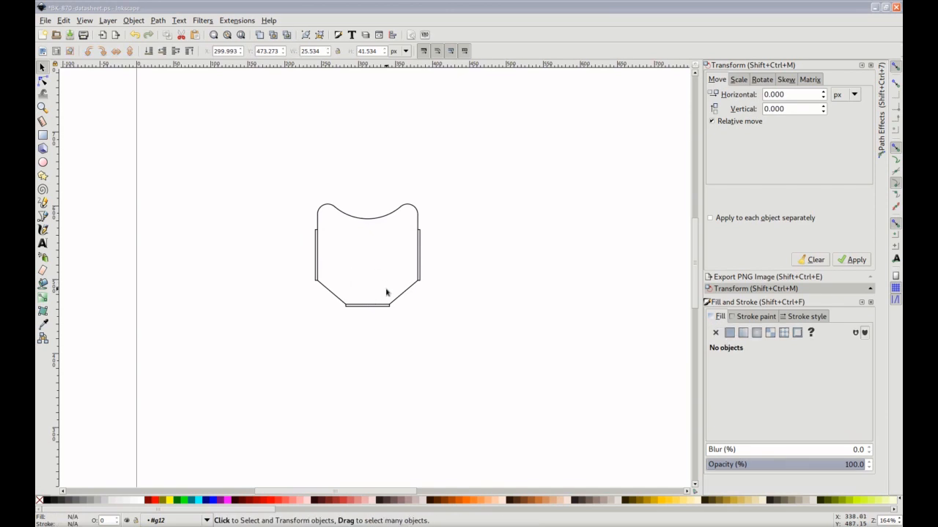
# Group all the paths of the retainer's body outline into one object.
pyautogui.moveTo(291, 191); pyautogui.dragTo(461, 340)
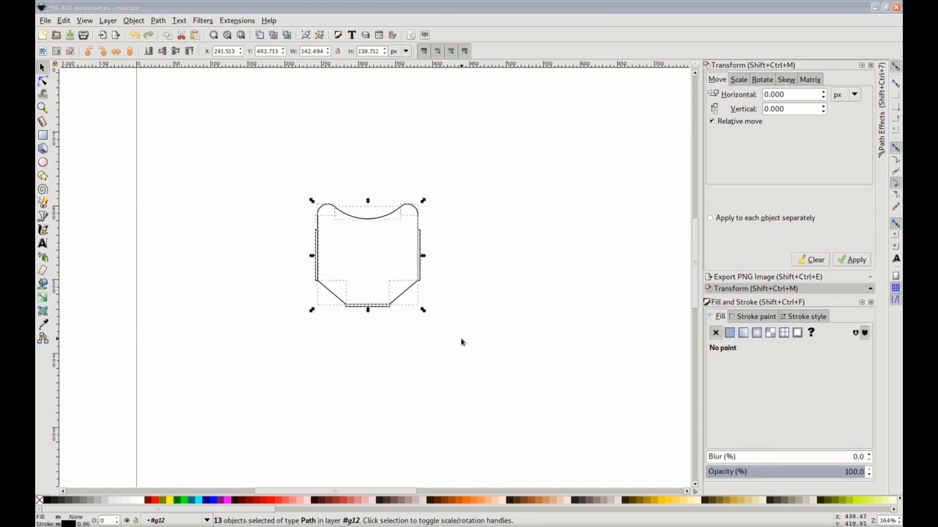
pyautogui.click(134, 20)
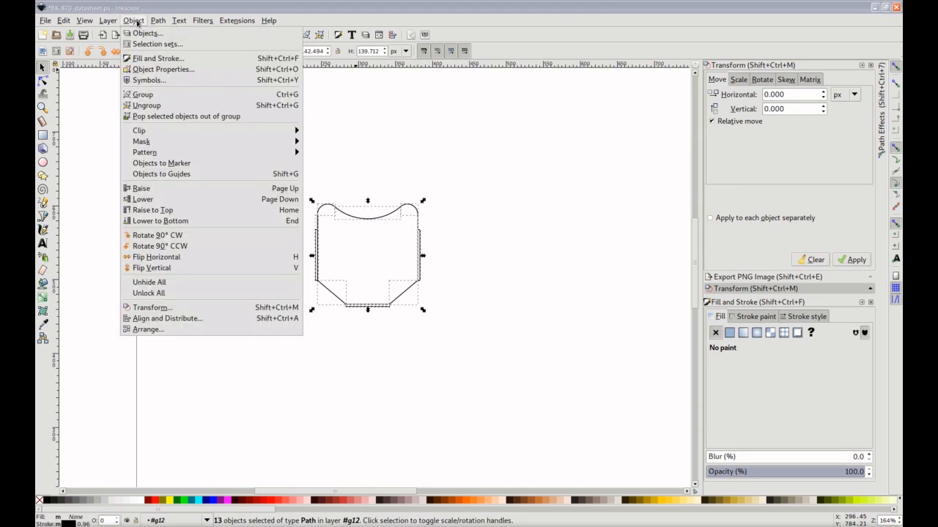
pyautogui.click(132, 94)
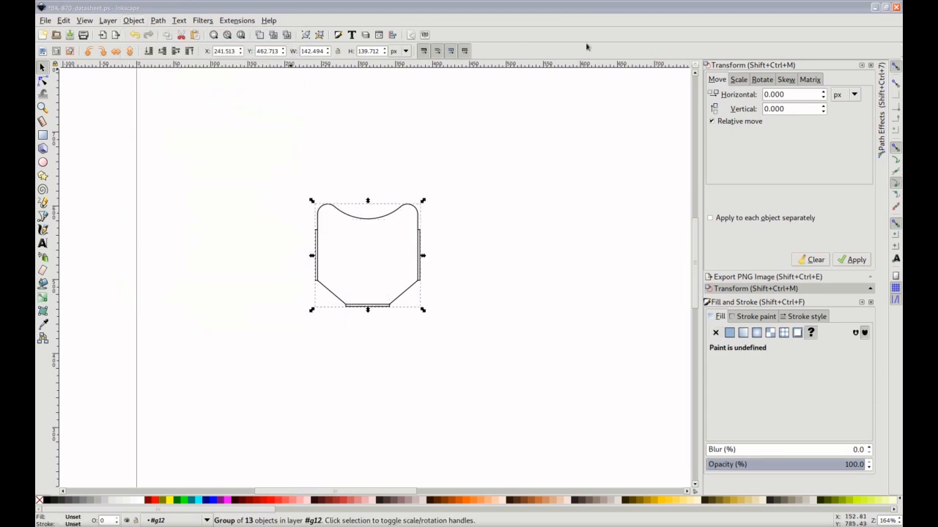
# Scale the grouped body outline proportionally to a height of 10.77 mm.
pyautogui.click(737, 80)
pyautogui.click(836, 94)
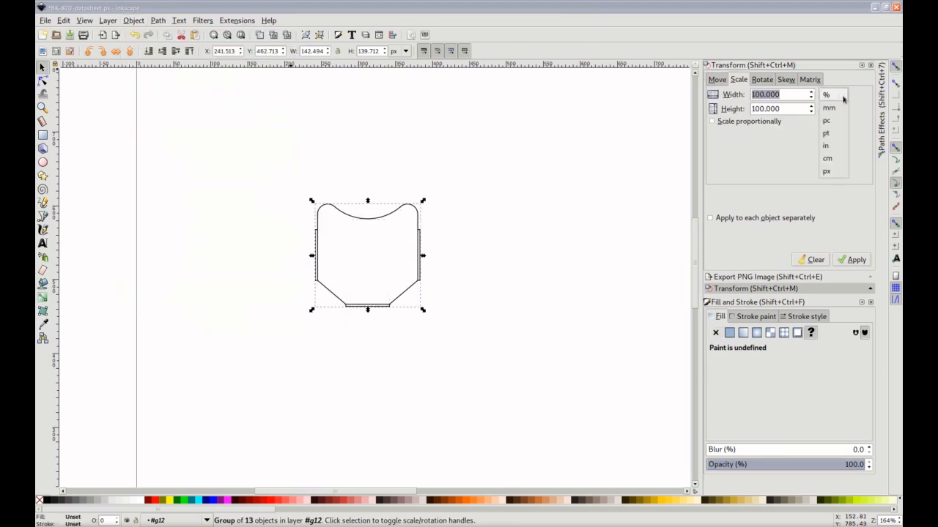
pyautogui.click(837, 109)
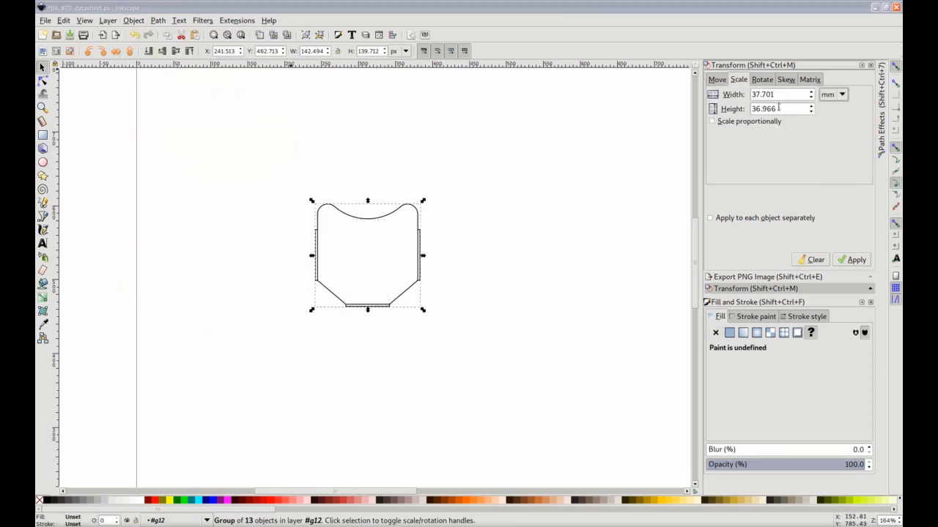
pyautogui.click(713, 122)
pyautogui.moveTo(779, 109); pyautogui.dragTo(721, 112)
pyautogui.write('10.77')
pyautogui.press('Tab')
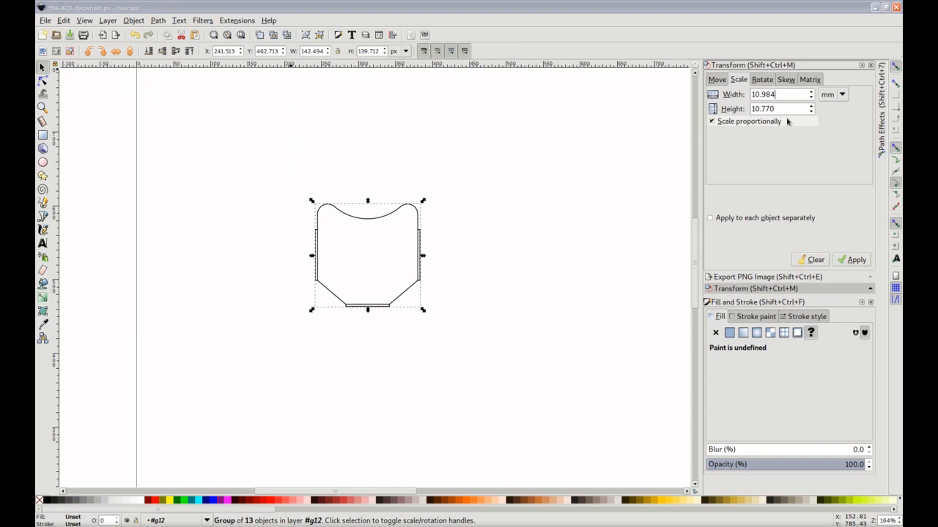
pyautogui.click(852, 260)
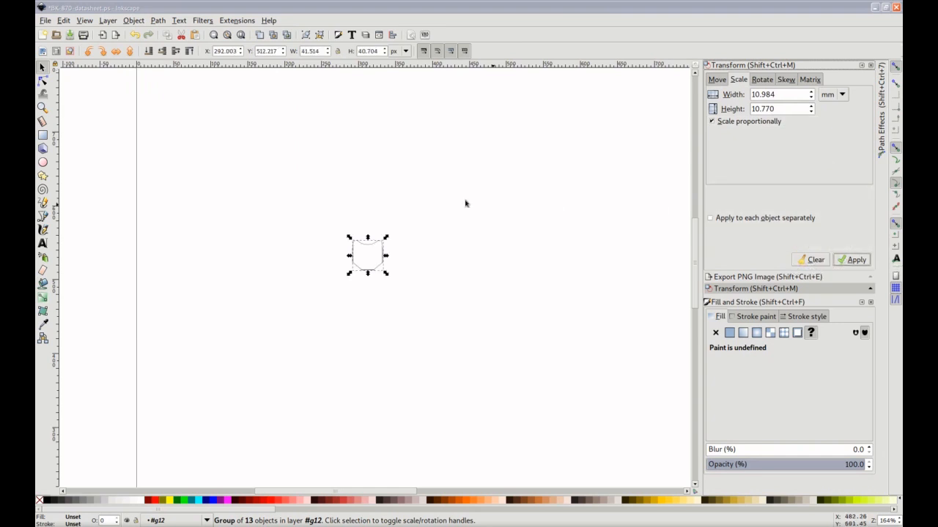
# Save the scaled outline as an HP Graphics Language file (*.hpgl) in the fp-make folder.
pyautogui.click(356, 189)
pyautogui.click(43, 21)
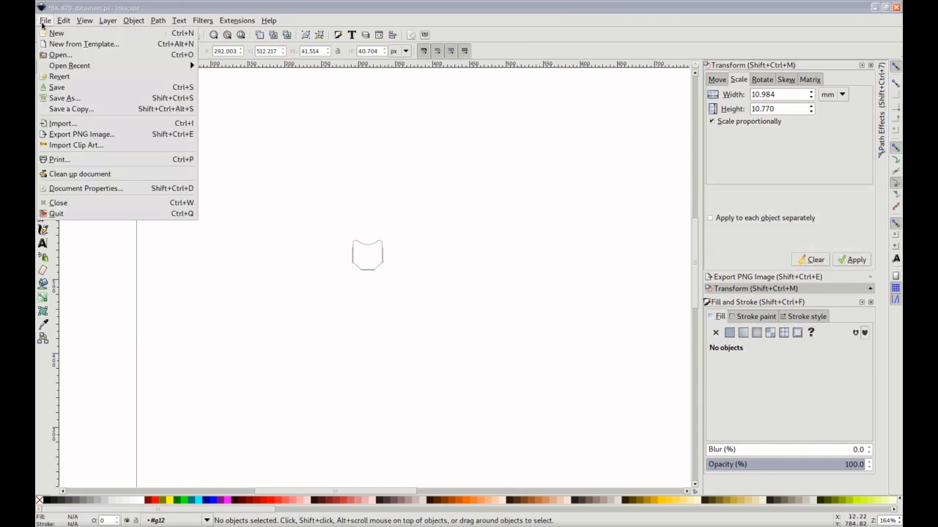
pyautogui.click(63, 97)
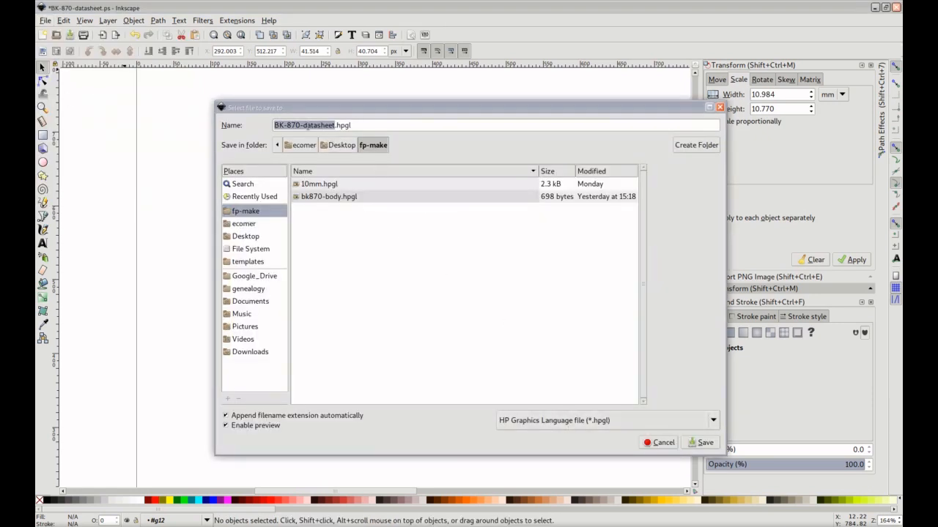
pyautogui.click(701, 442)
pyautogui.click(550, 417)
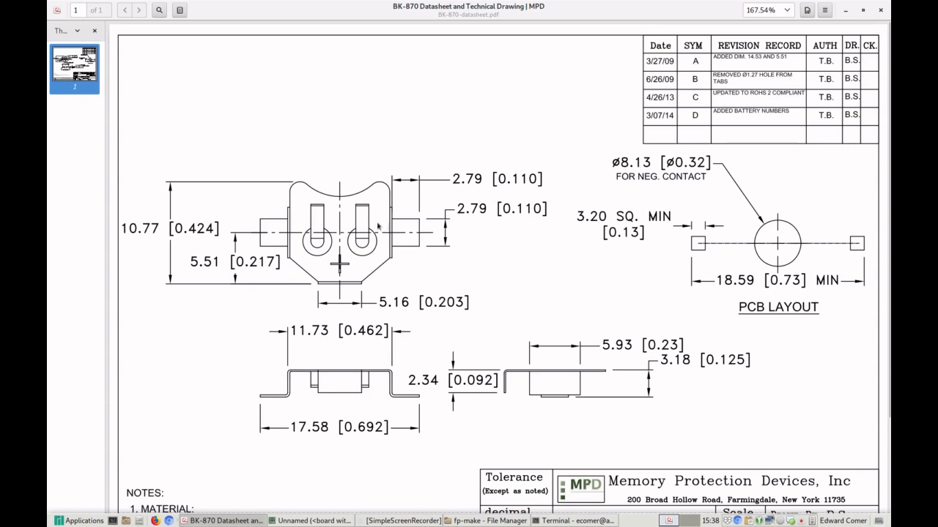
# Switch to pcb-rnd and create a filled copper circle on the top-sig layer with the action circle(8.13mm).
pyautogui.click(309, 520)
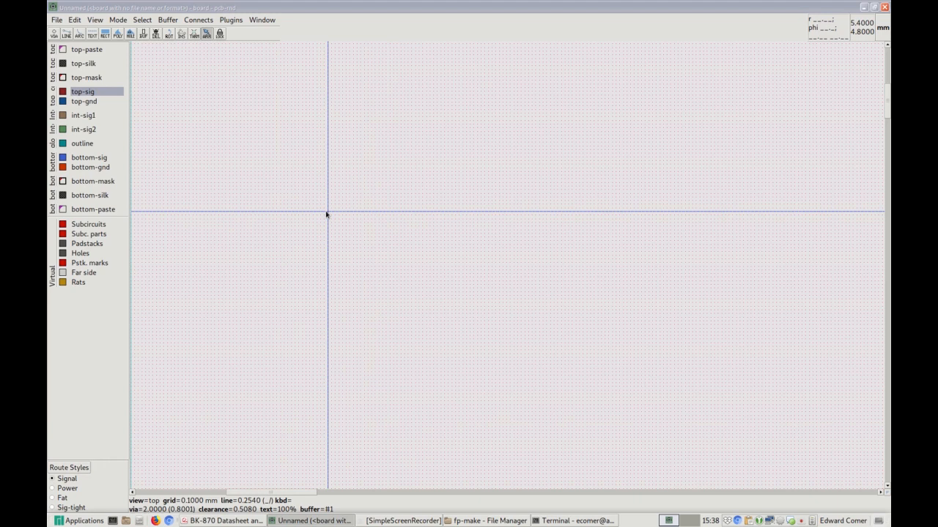
pyautogui.press(':')
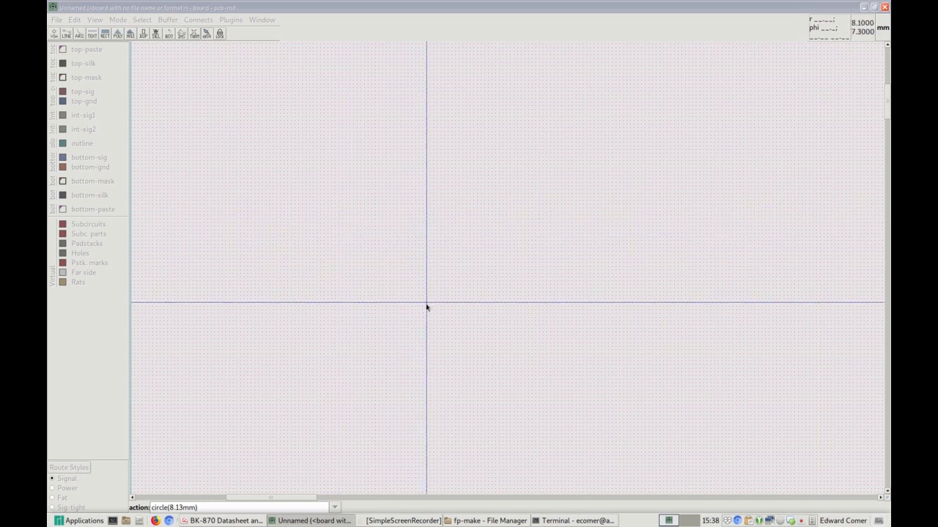
pyautogui.press('Return')
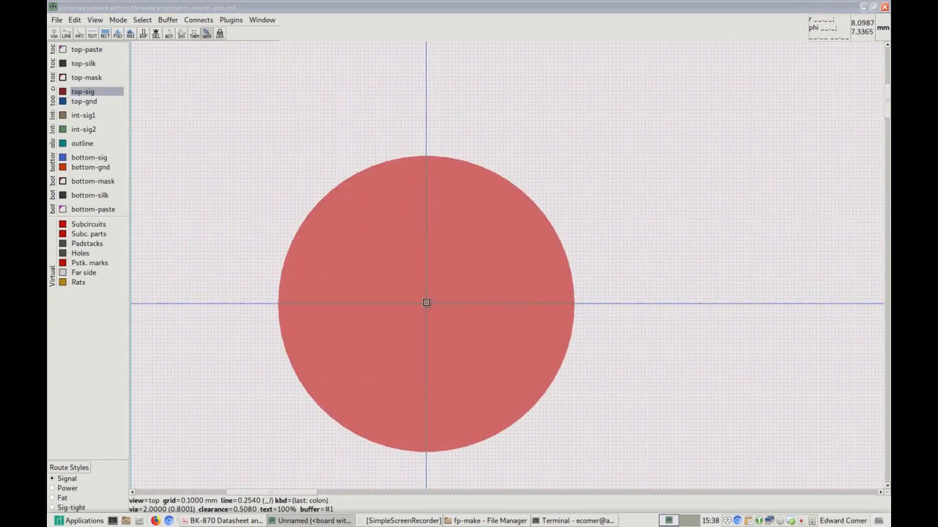
# Cut the circle to the buffer by its centre, convert it to a padstack and place it at about X 9.5, Y 7.1 mm.
pyautogui.click(427, 303)
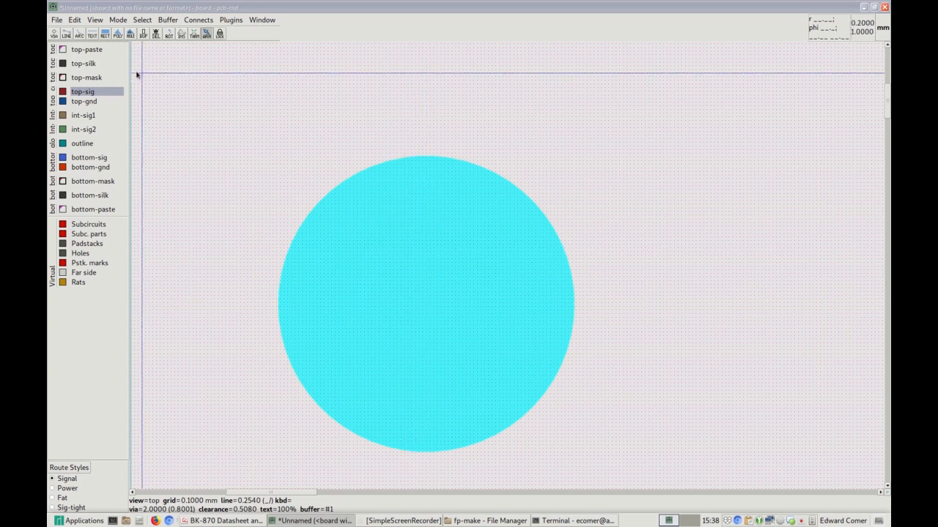
pyautogui.click(74, 19)
pyautogui.click(92, 72)
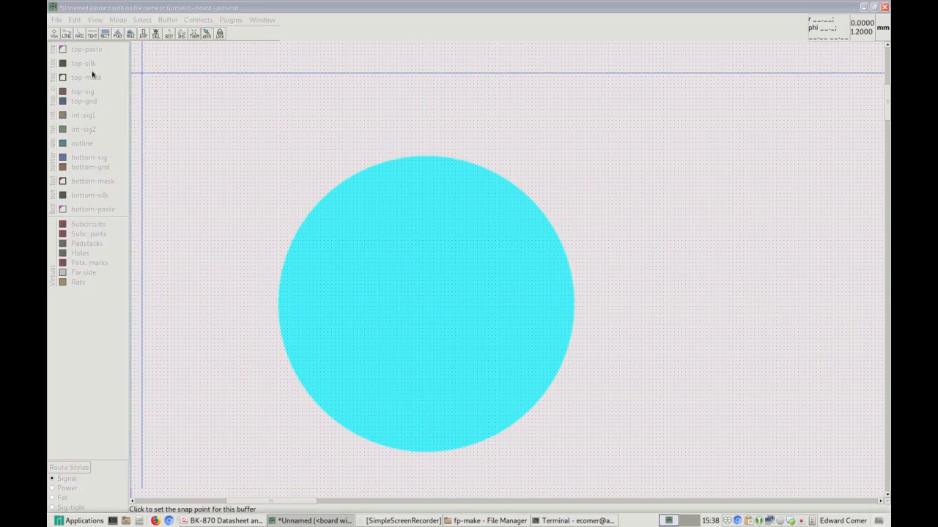
pyautogui.click(426, 310)
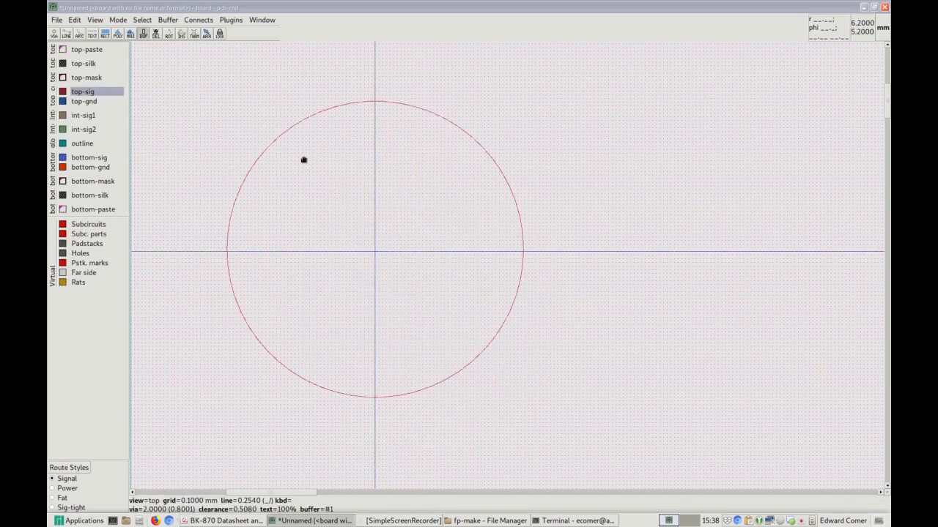
pyautogui.click(167, 20)
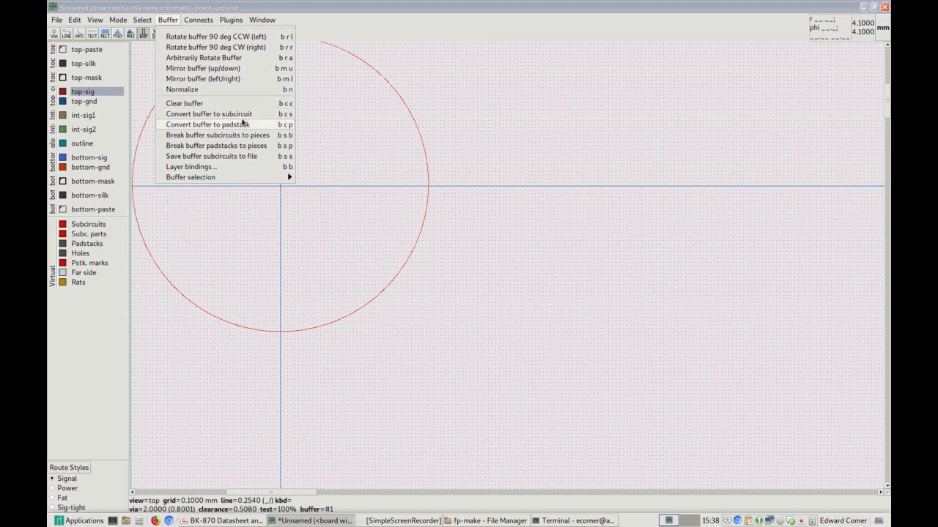
pyautogui.click(244, 128)
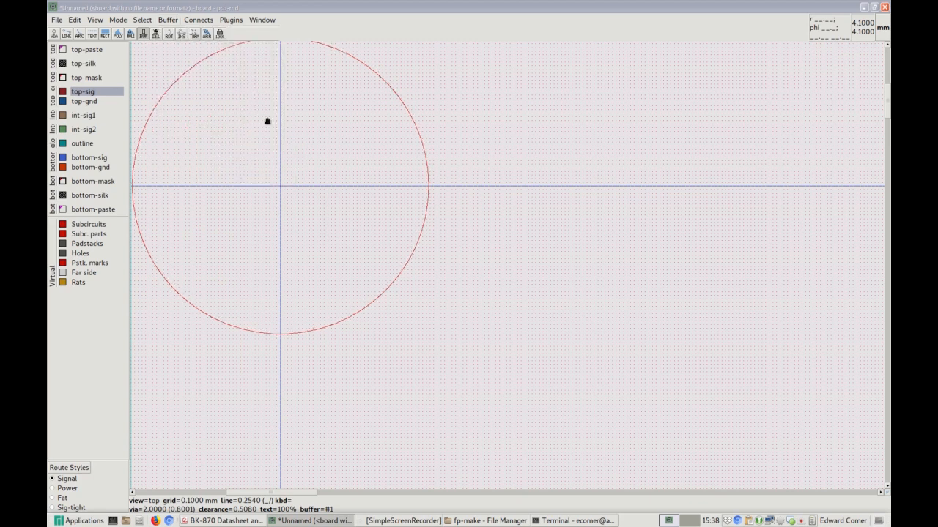
pyautogui.click(477, 299)
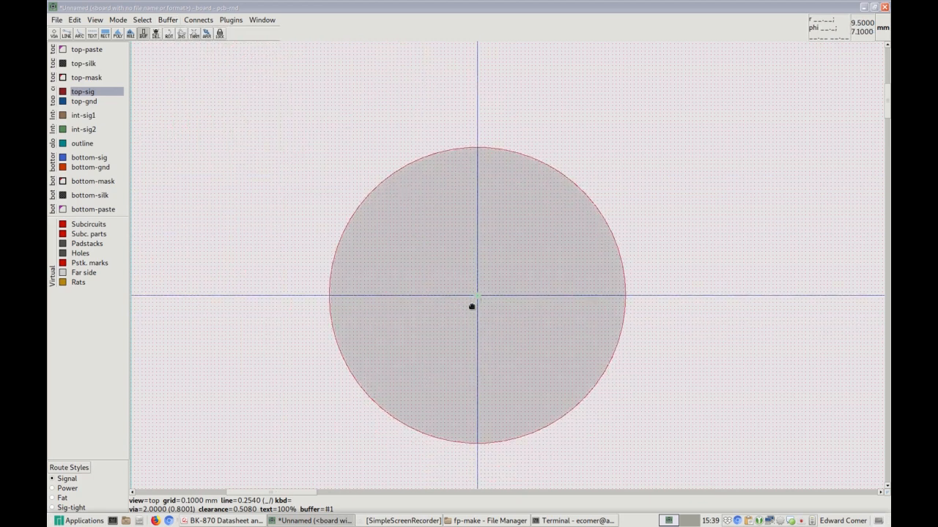
pyautogui.press('Escape')
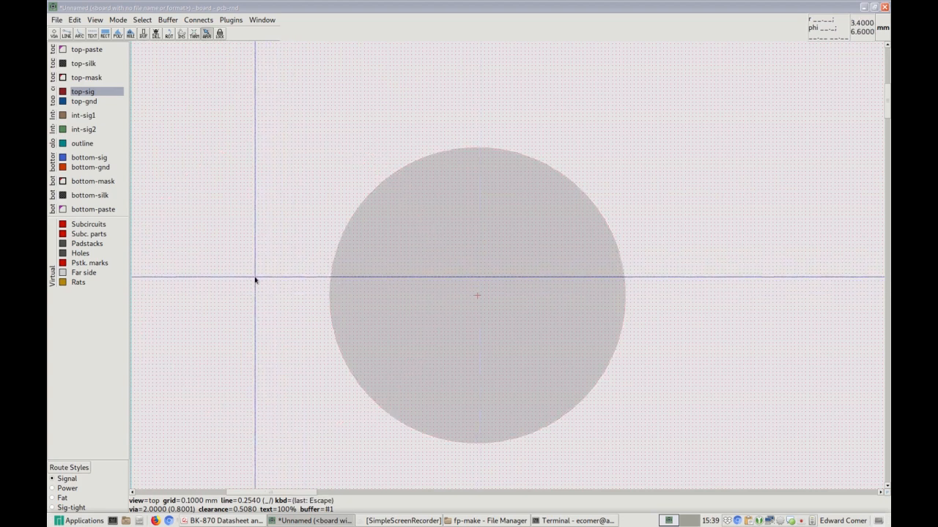
# Generate a 3.2 mm square with the shape dialog's round rectangle and place it left of the round pad at about X 2.2, Y 7.1 mm.
pyautogui.press(':')
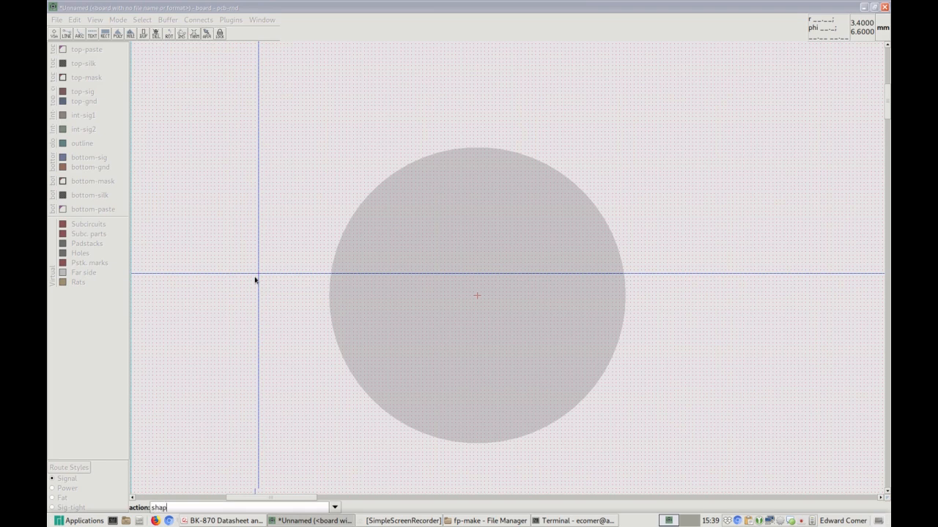
pyautogui.press('Return')
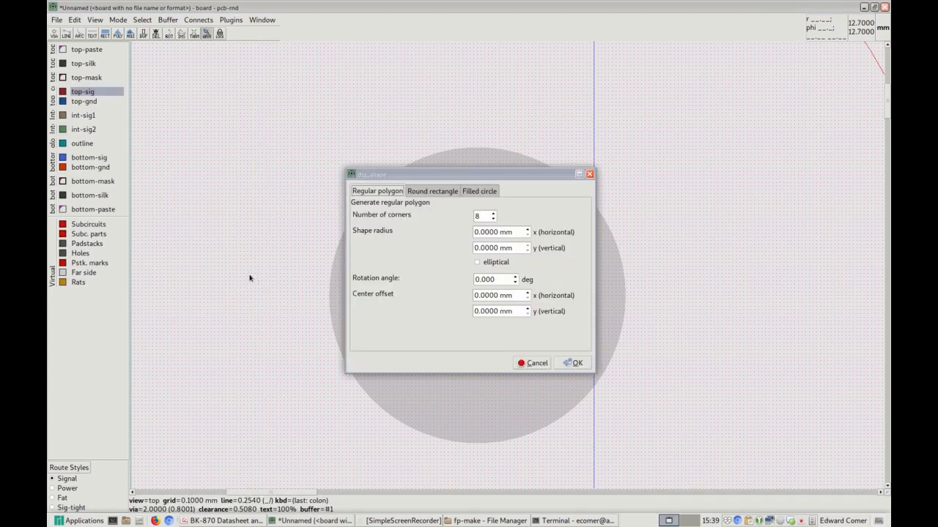
pyautogui.click(423, 189)
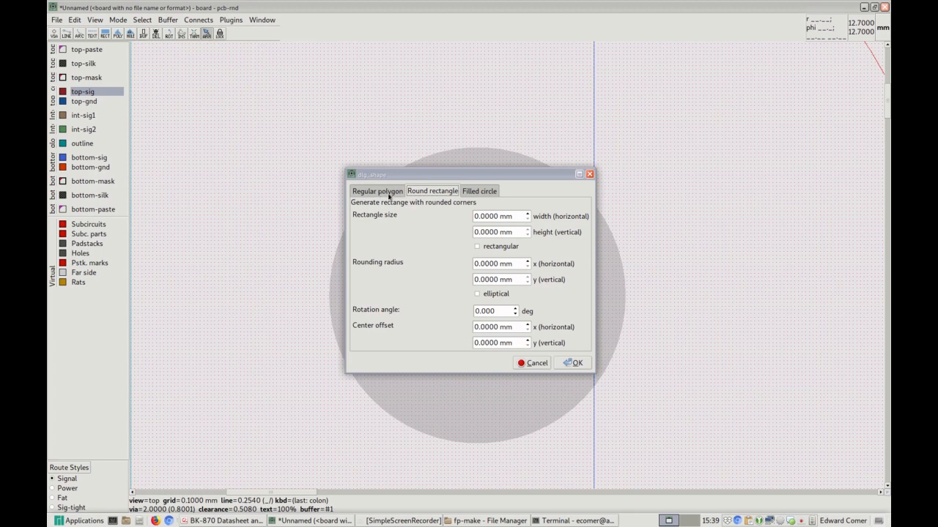
pyautogui.moveTo(485, 216); pyautogui.dragTo(444, 213)
pyautogui.write('3.')
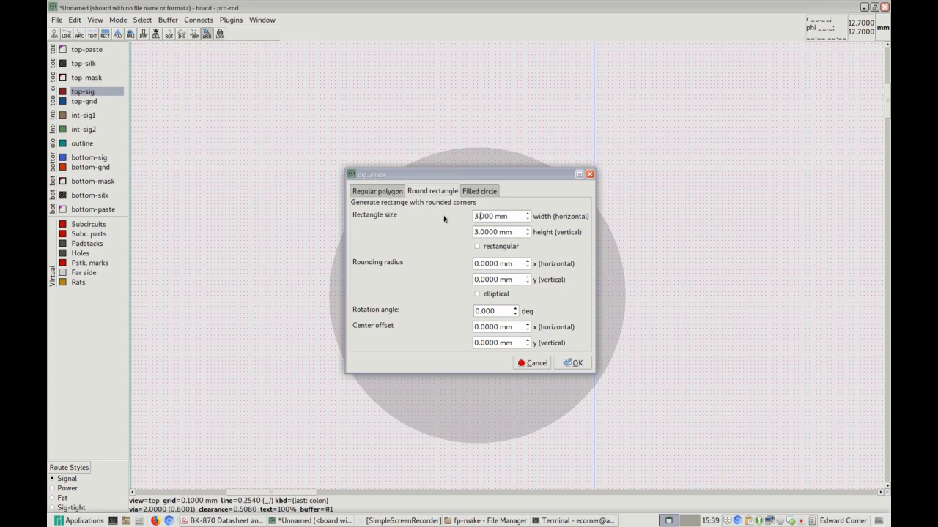
pyautogui.write('2')
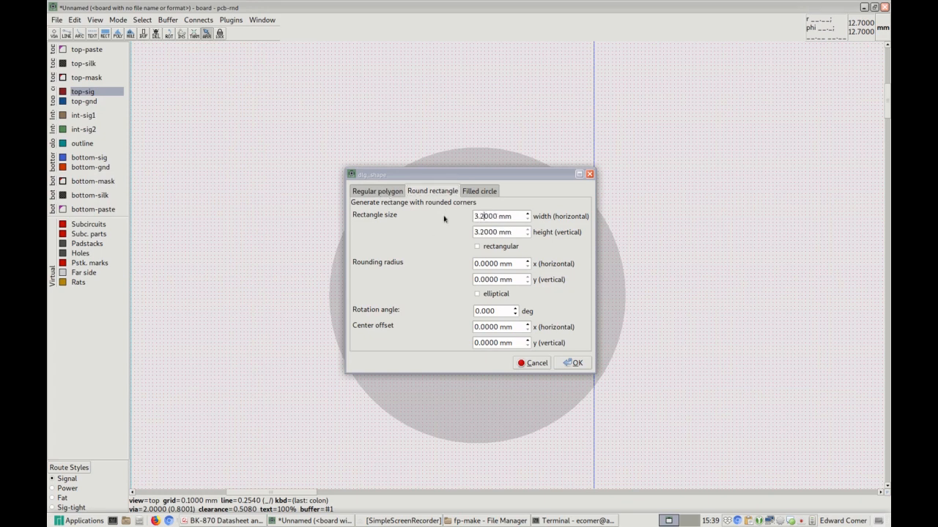
pyautogui.click(572, 362)
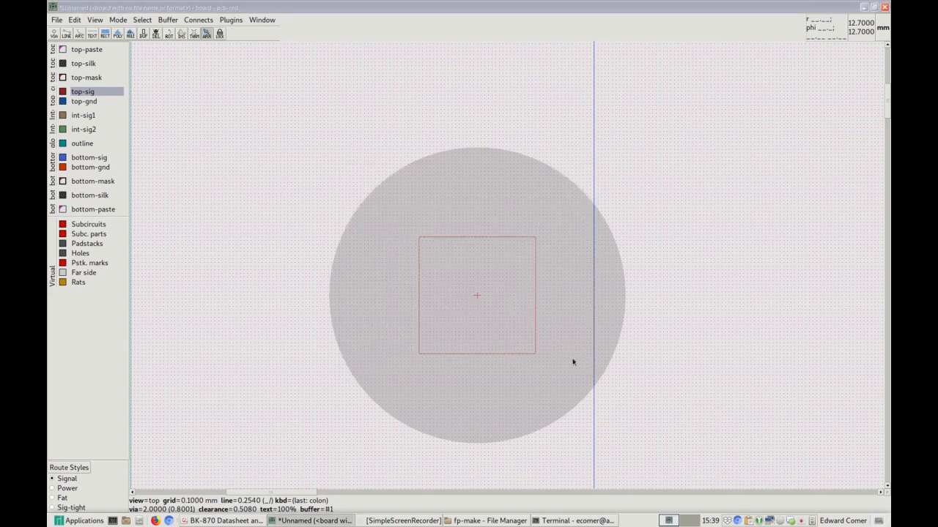
pyautogui.click(212, 300)
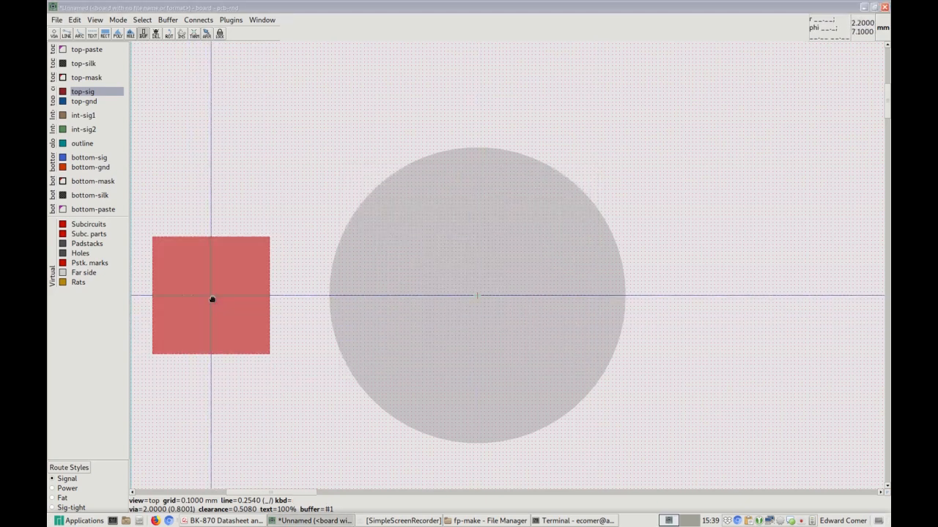
pyautogui.press('Escape')
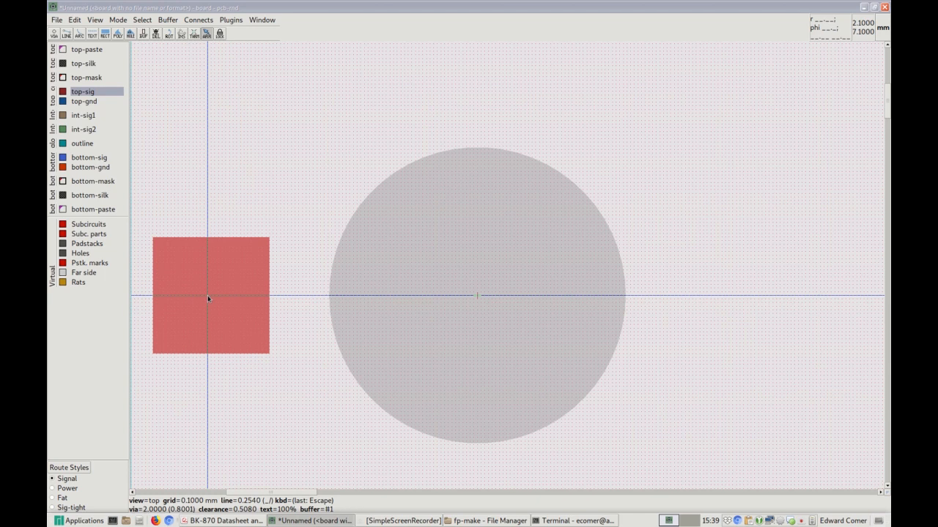
# Cut the square to the buffer by its centre, convert it to a padstack and place it at X 2.0, Y 7.1 mm.
pyautogui.click(207, 296)
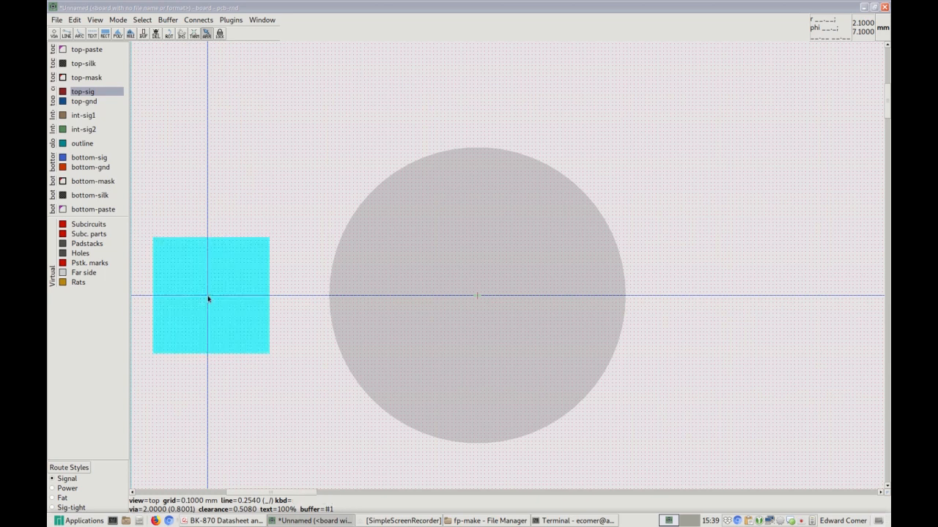
pyautogui.click(74, 20)
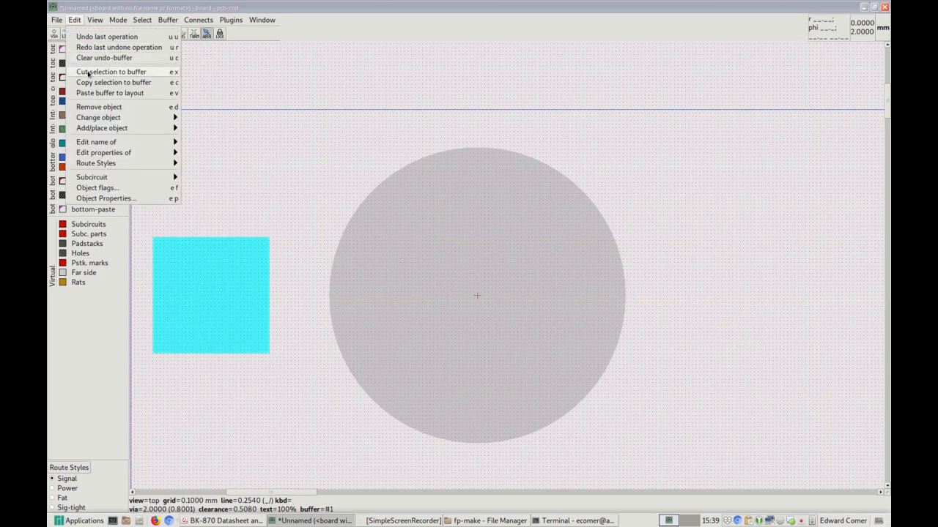
pyautogui.click(93, 71)
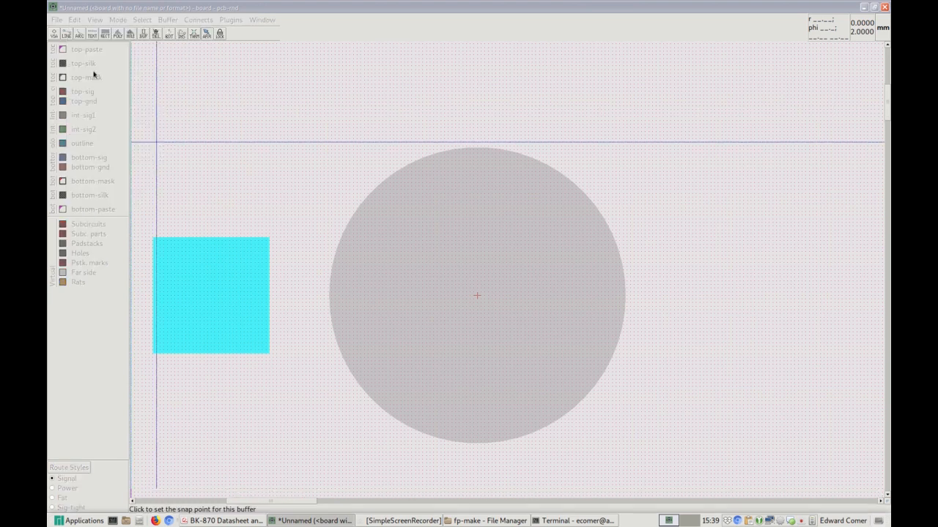
pyautogui.click(210, 297)
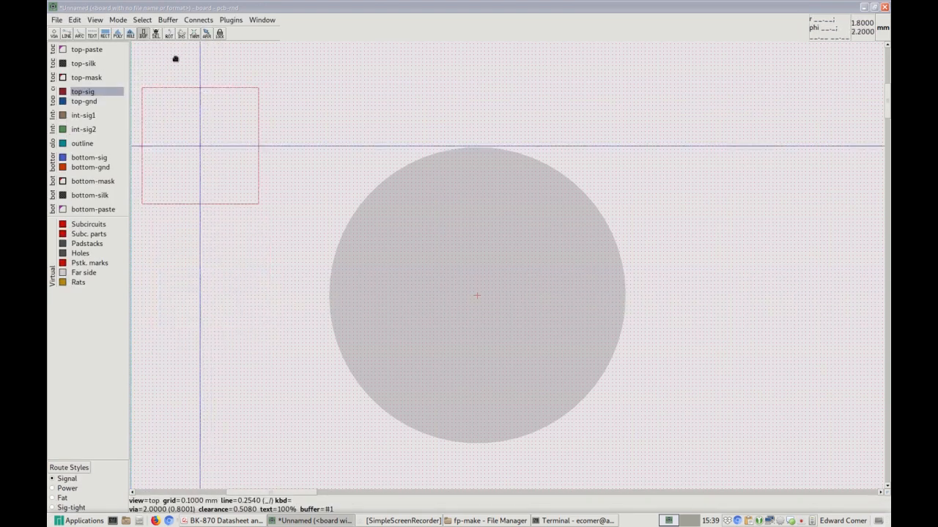
pyautogui.click(167, 19)
pyautogui.click(193, 127)
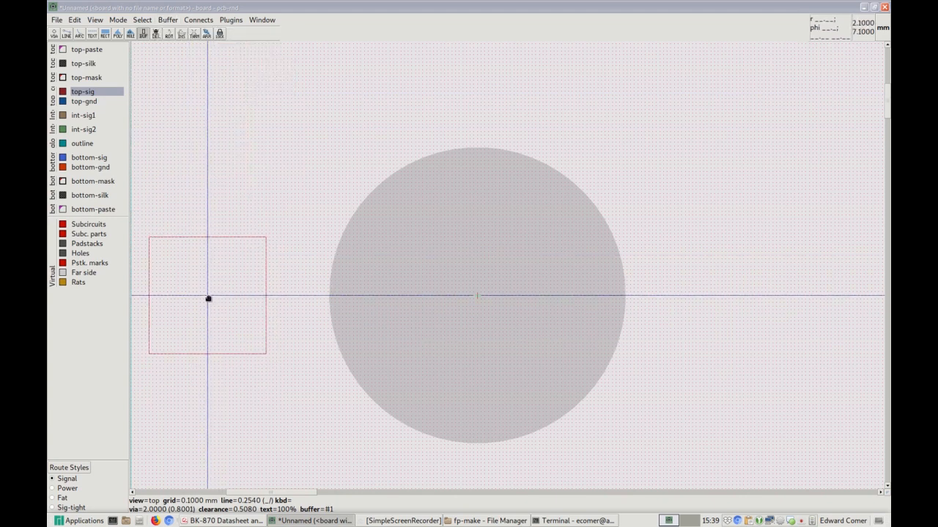
pyautogui.click(203, 298)
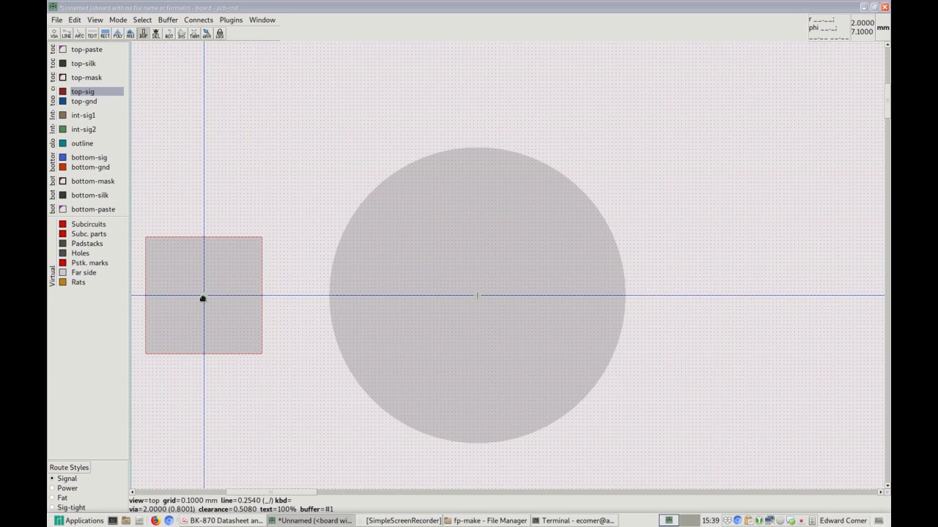
pyautogui.press('Escape')
# Set the measuring mark at the square pad's centre and place a copy of the pad 15.4 mm to its right.
pyautogui.press('a')
pyautogui.press('m')
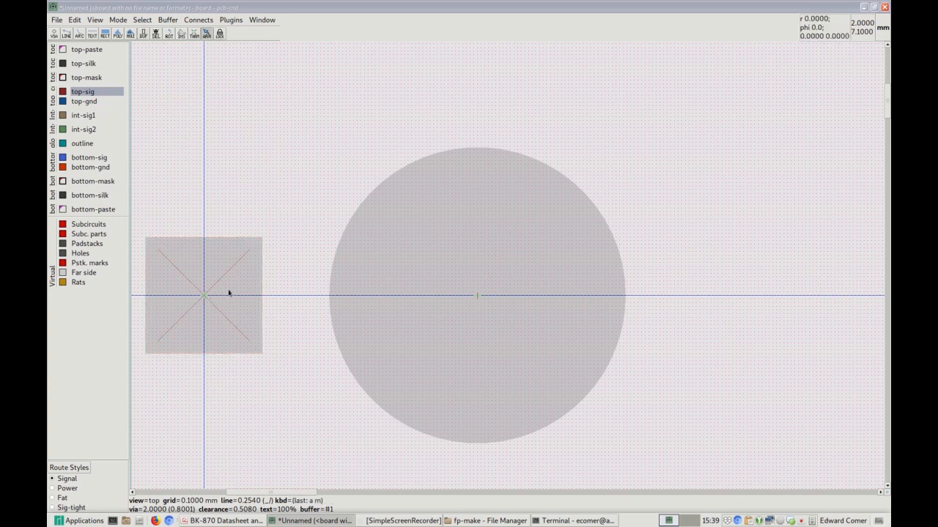
pyautogui.click(231, 291)
pyautogui.hotkey('ctrl', 'c')
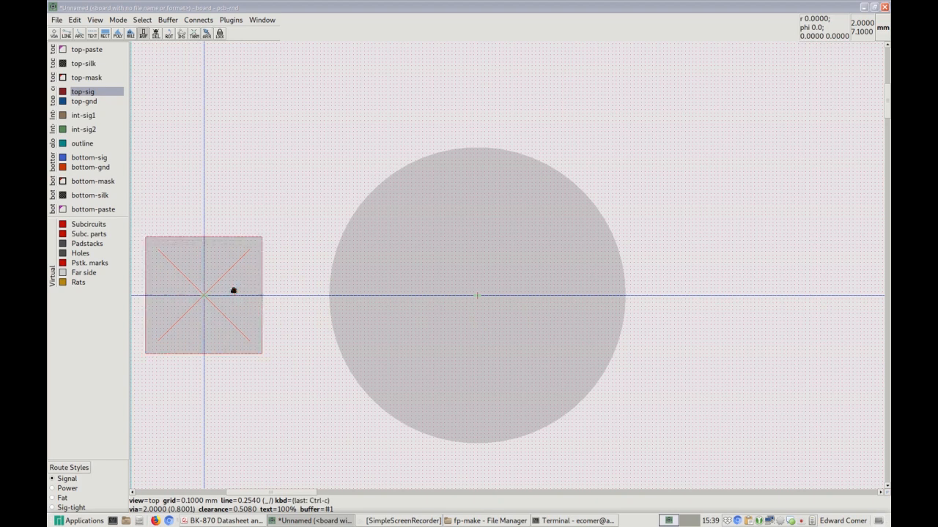
pyautogui.click(766, 299)
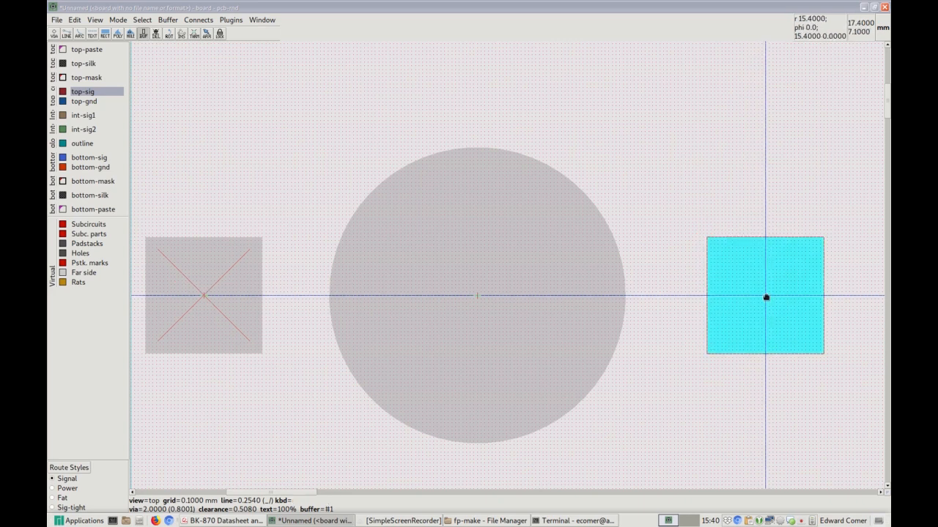
pyautogui.press('Escape')
pyautogui.click(696, 183)
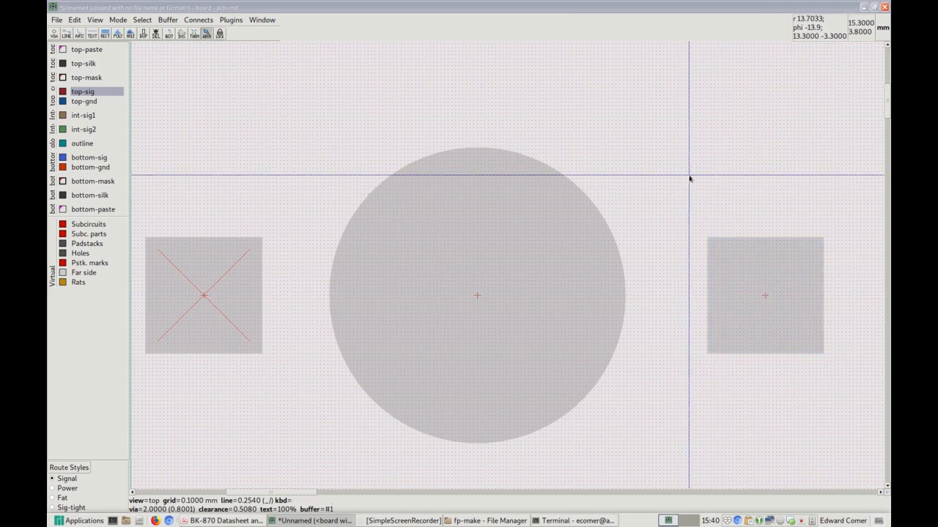
# Move the round pad so its centre lies 7.7 mm right of the mark, midway between the square pads.
pyautogui.click(479, 295)
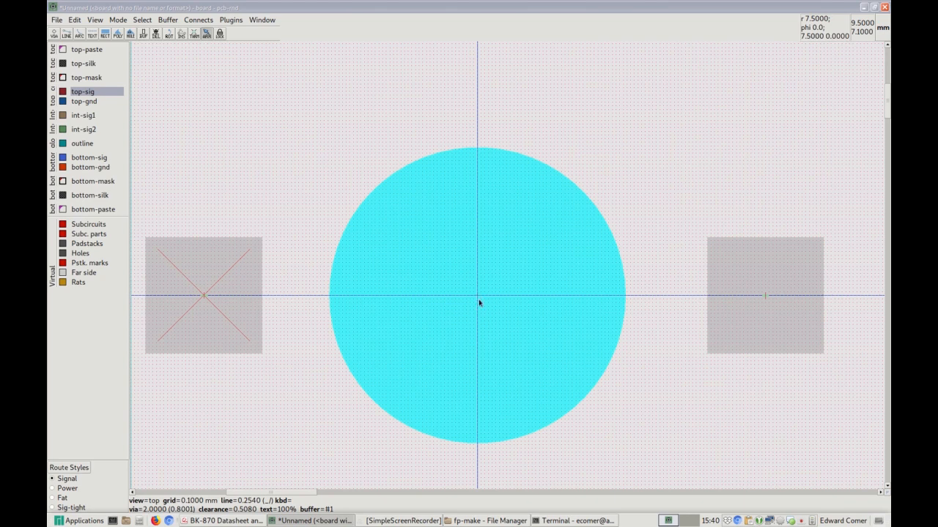
pyautogui.moveTo(478, 300); pyautogui.dragTo(483, 300)
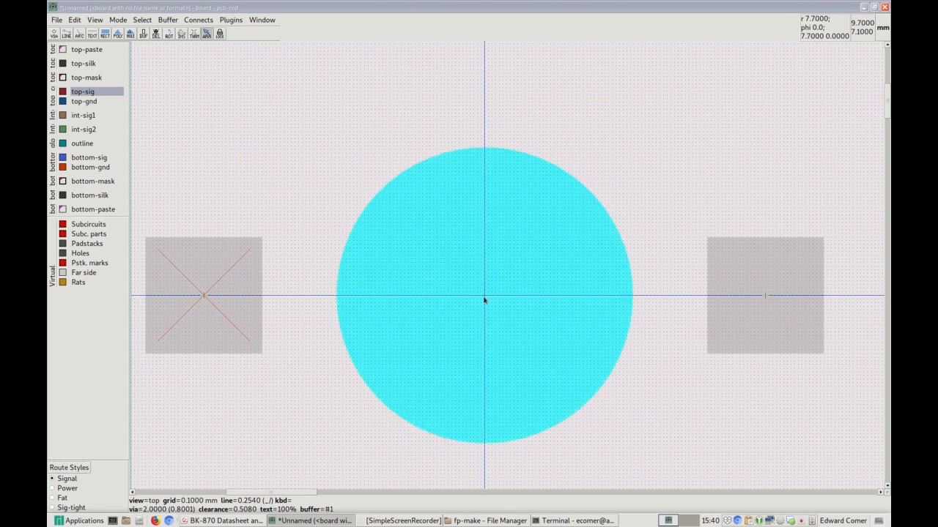
pyautogui.press('Escape')
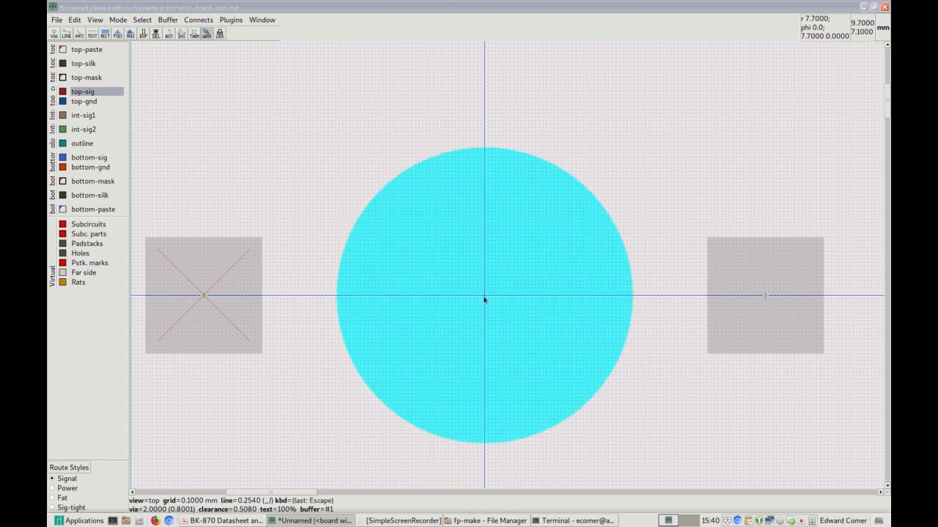
pyautogui.click(307, 129)
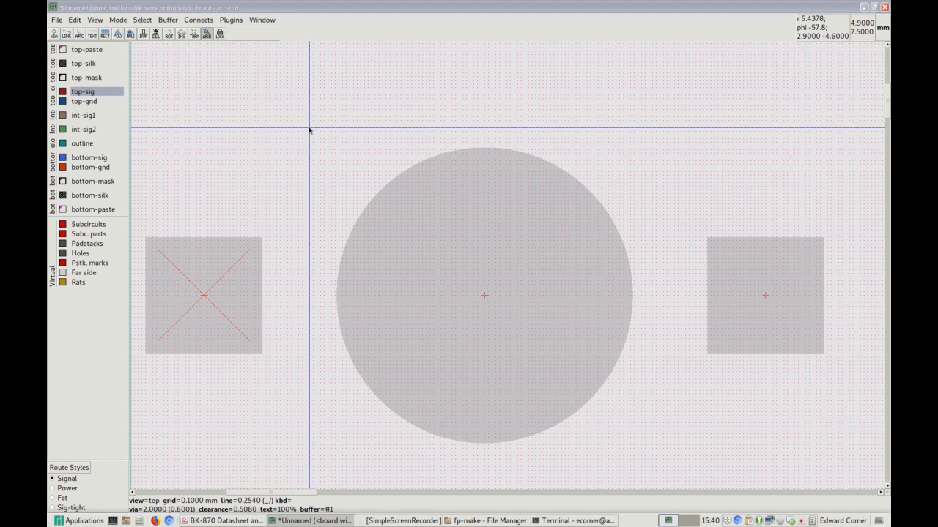
# Show the top-mask layer to examine the solder mask over the three pads.
pyautogui.rightClick(235, 247)
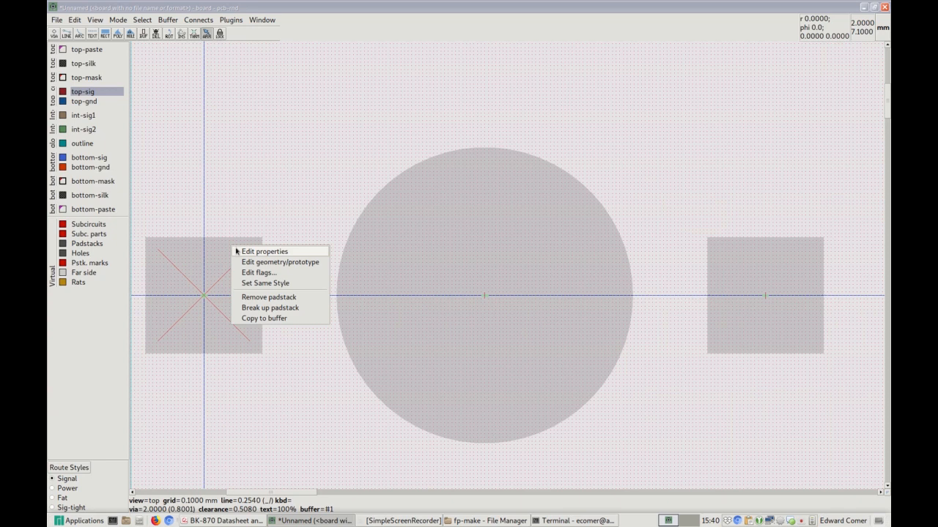
pyautogui.click(275, 151)
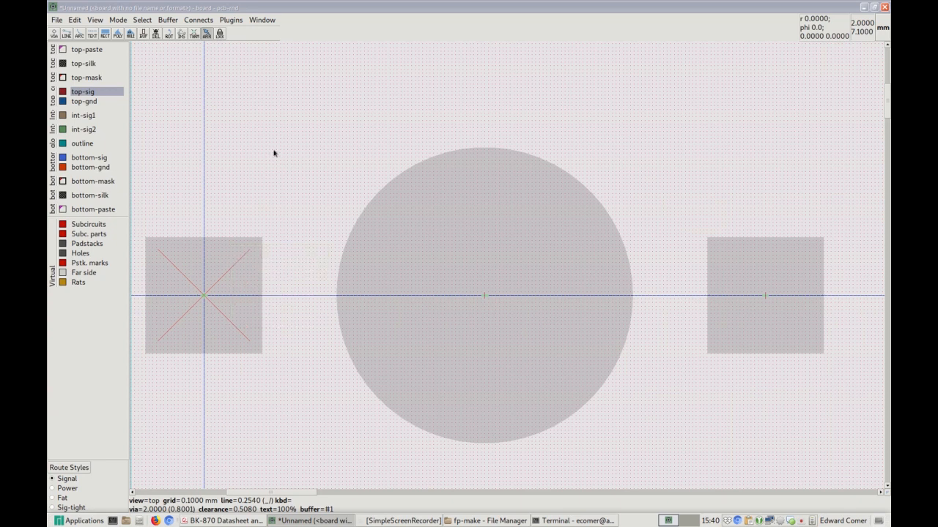
pyautogui.click(64, 77)
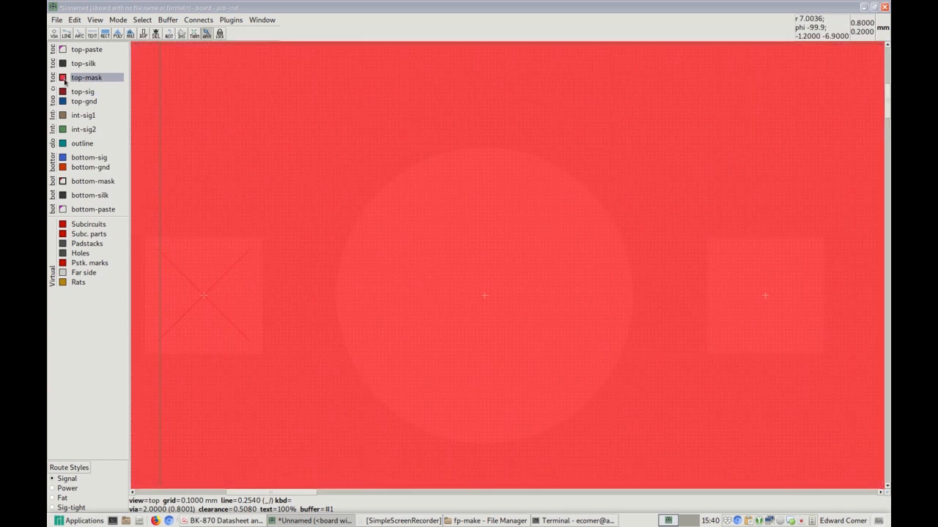
# Hide the top-mask layer and automatically derive a top mask shape in the left square pad's padstack prototype.
pyautogui.click(63, 78)
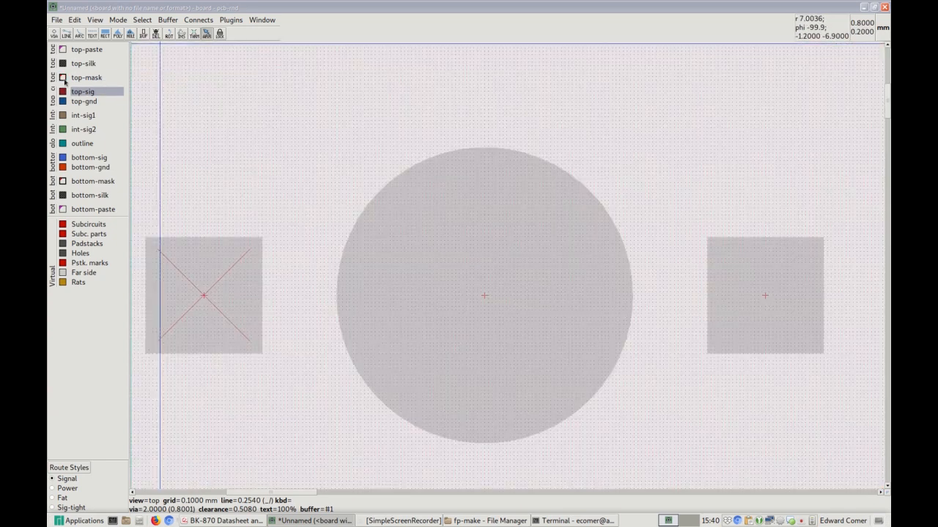
pyautogui.rightClick(209, 275)
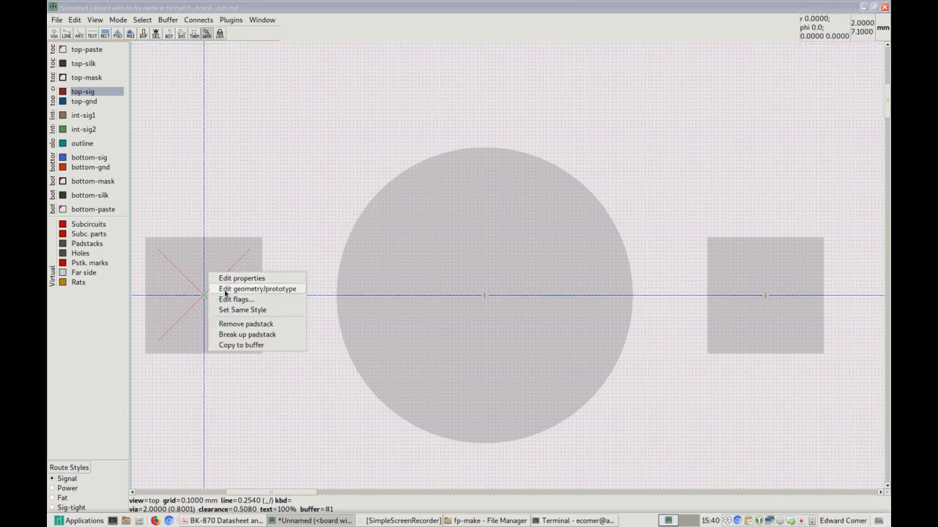
pyautogui.click(225, 293)
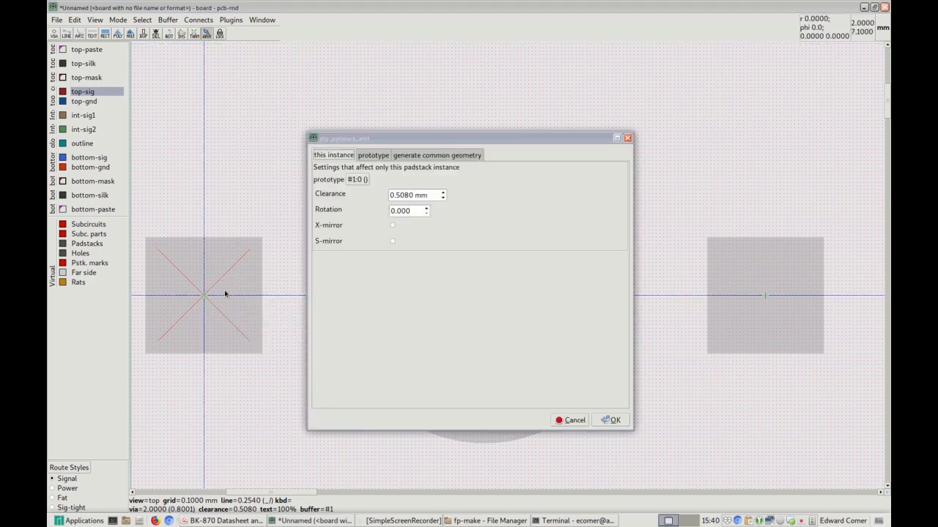
pyautogui.click(375, 157)
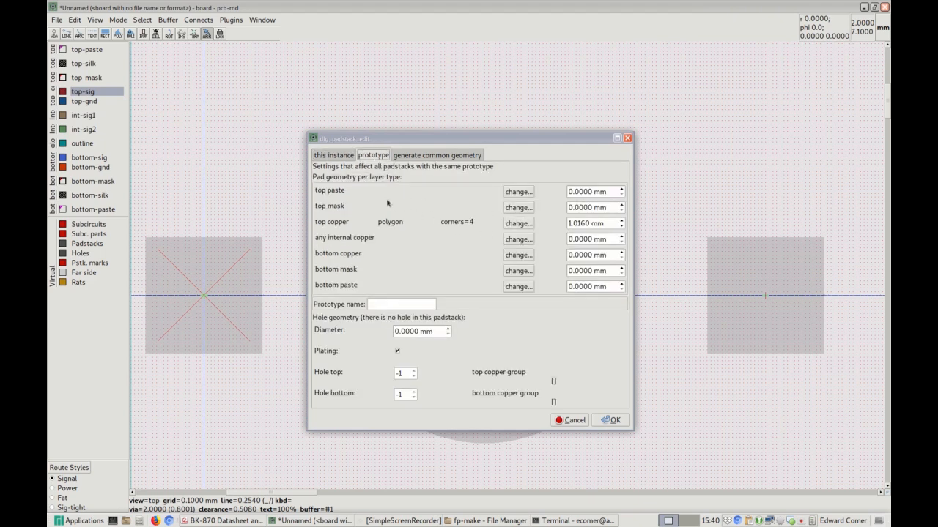
pyautogui.click(515, 209)
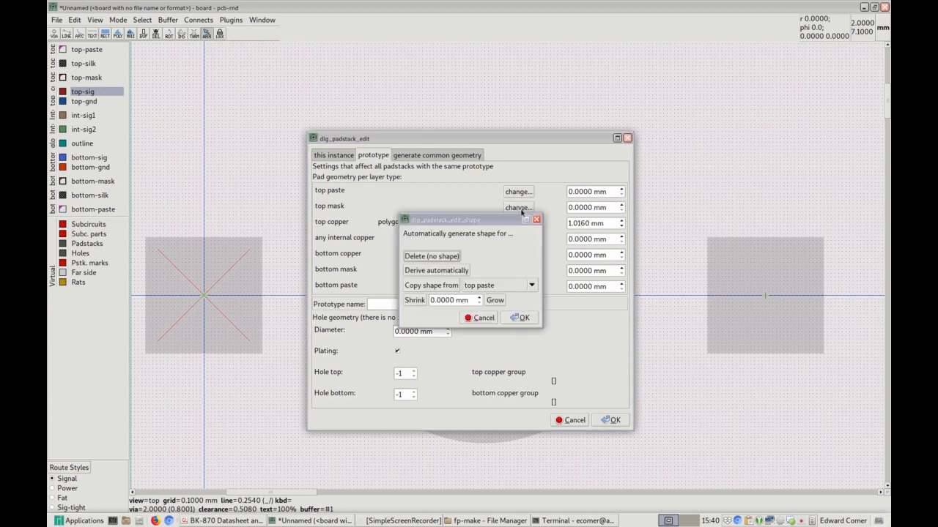
pyautogui.click(532, 286)
pyautogui.click(514, 310)
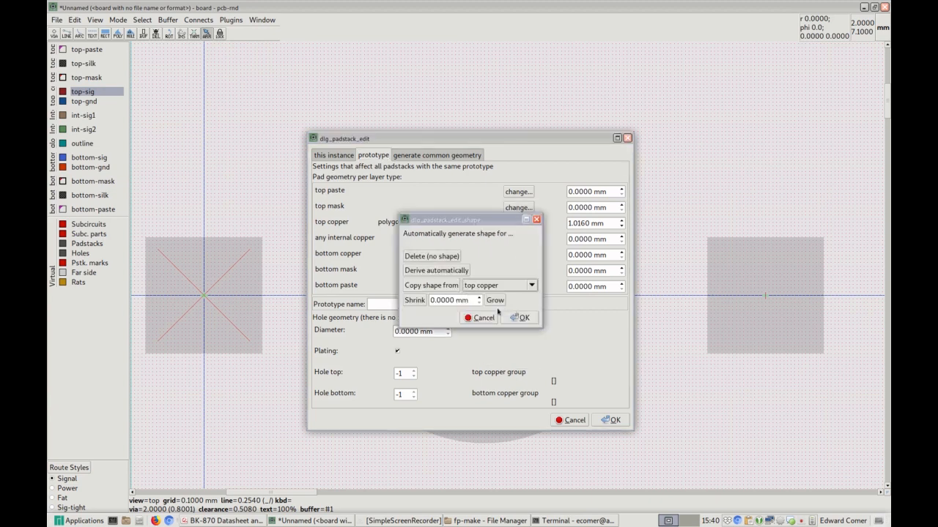
pyautogui.click(425, 273)
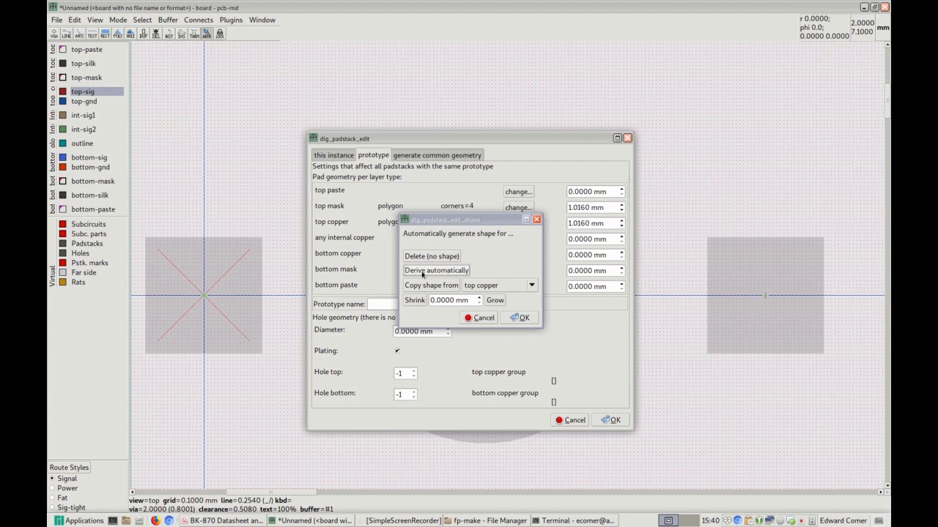
pyautogui.click(517, 318)
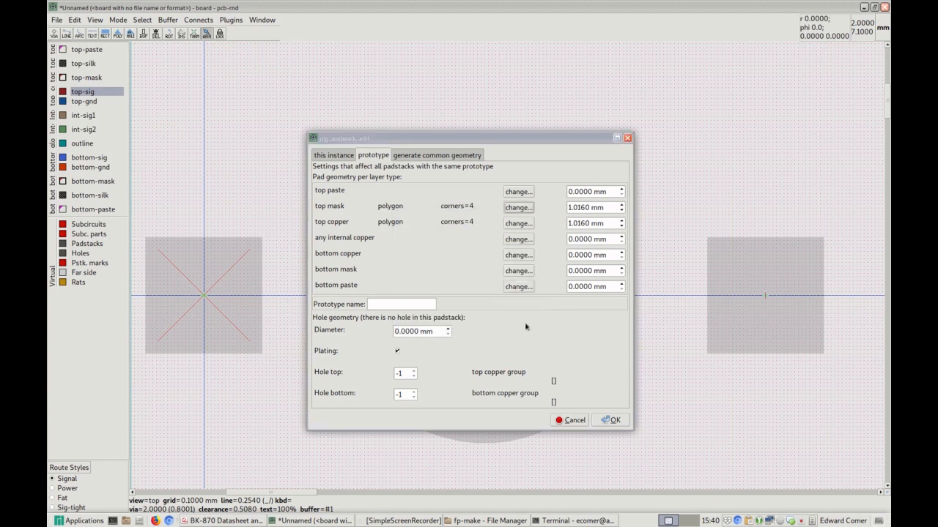
pyautogui.click(611, 421)
# Check the right square pad's padstack prototype for a top mask shape, leaving its settings as they are.
pyautogui.rightClick(748, 280)
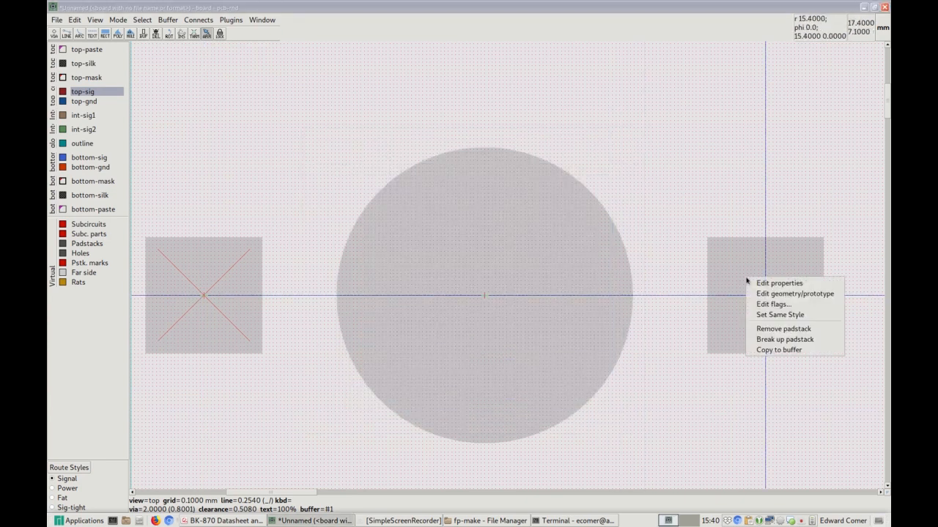
pyautogui.click(767, 293)
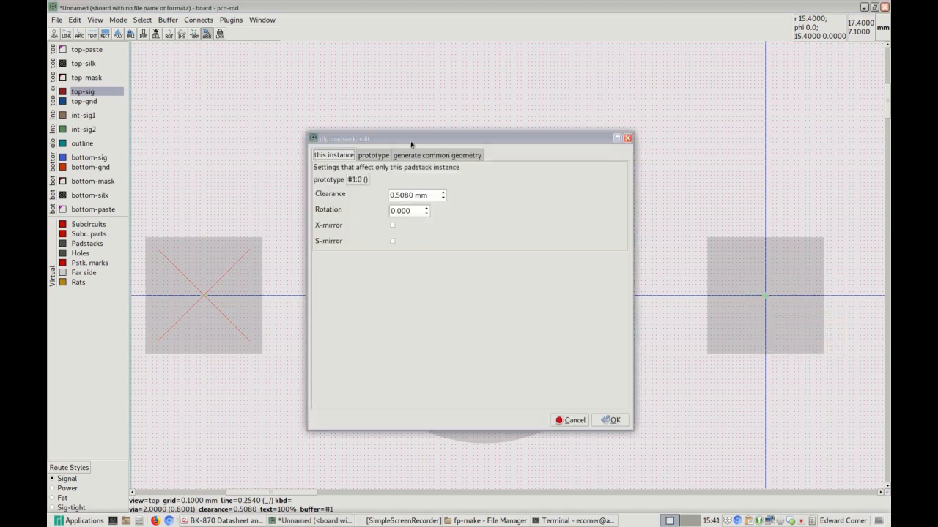
pyautogui.click(374, 156)
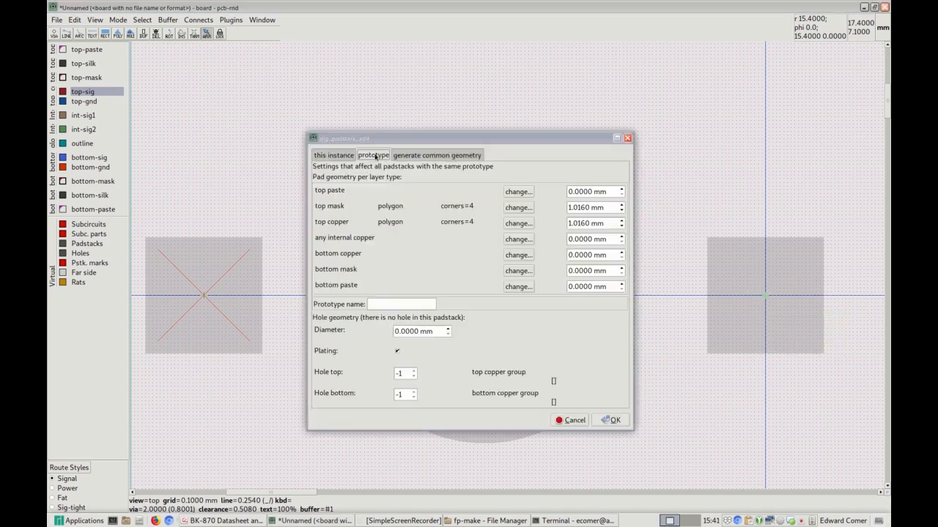
pyautogui.click(571, 419)
# Automatically derive a top mask shape in the round pad's padstack prototype.
pyautogui.rightClick(478, 293)
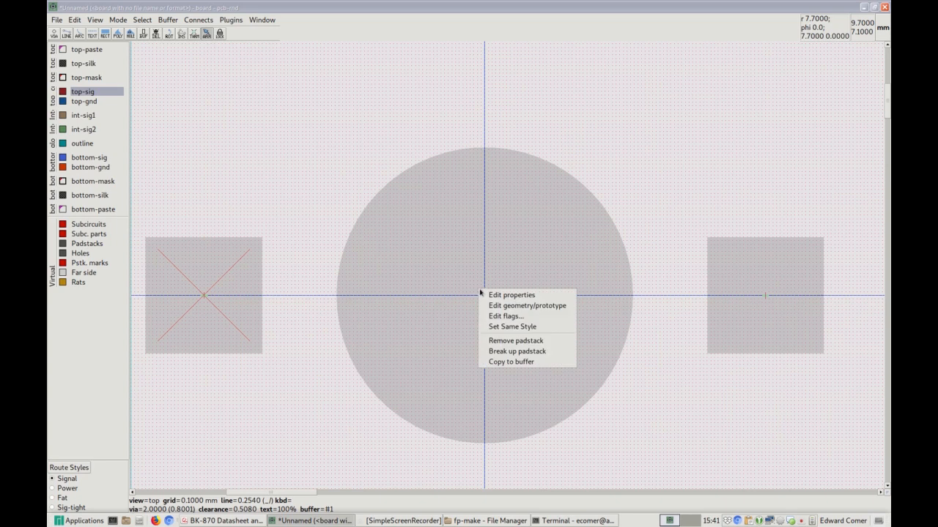
pyautogui.click(504, 308)
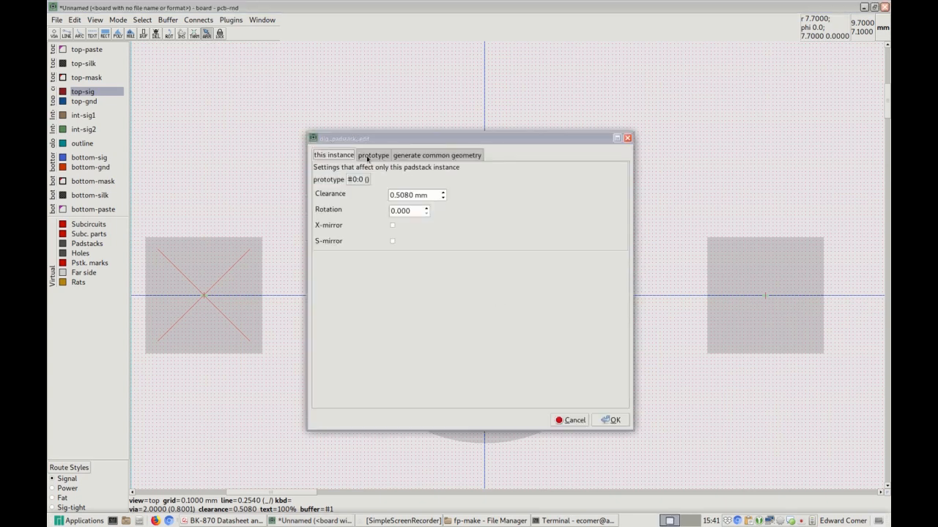
pyautogui.click(370, 157)
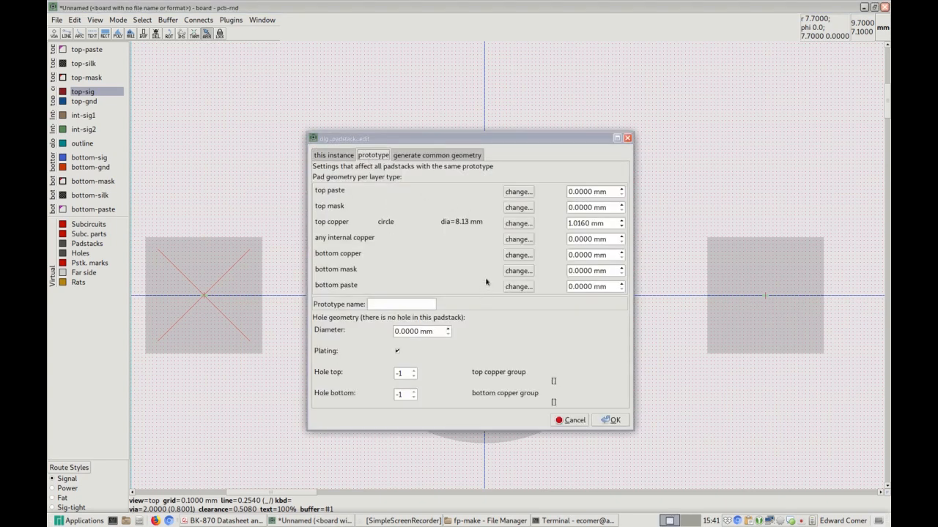
pyautogui.click(512, 209)
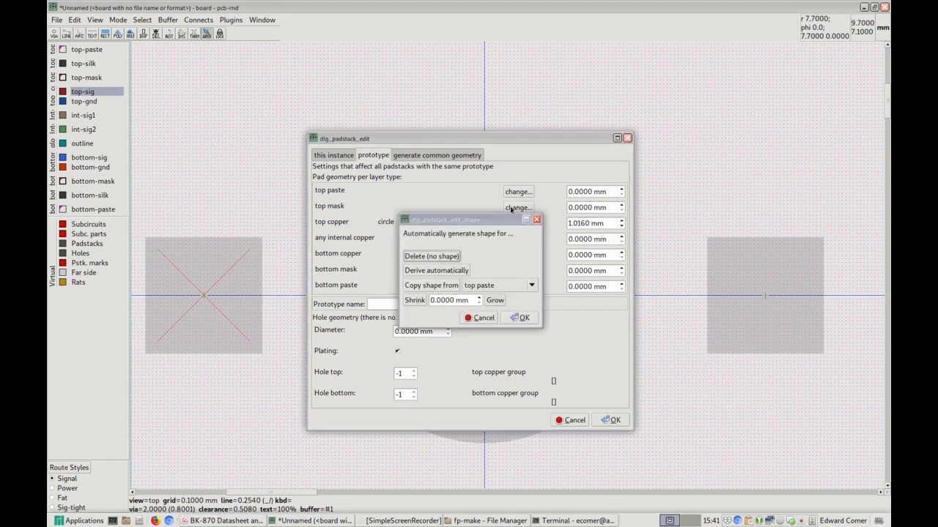
pyautogui.click(531, 288)
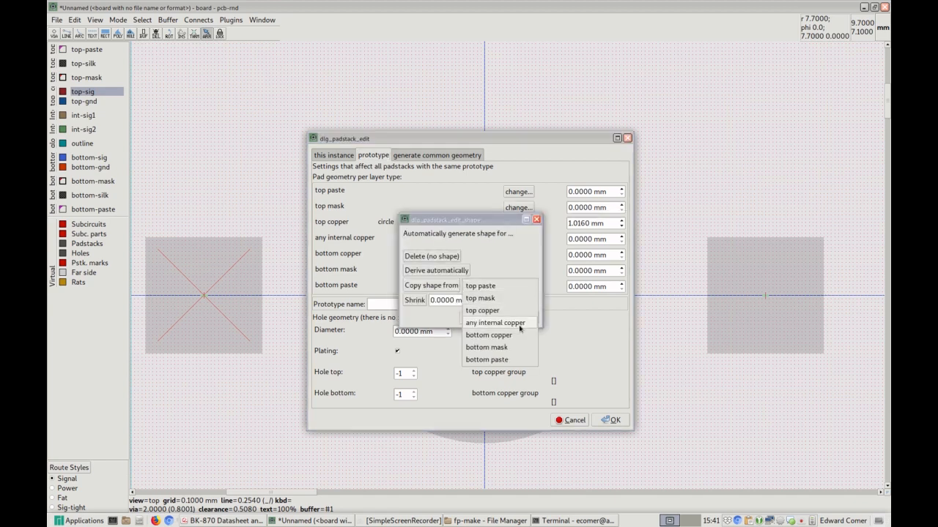
pyautogui.click(511, 317)
pyautogui.click(435, 271)
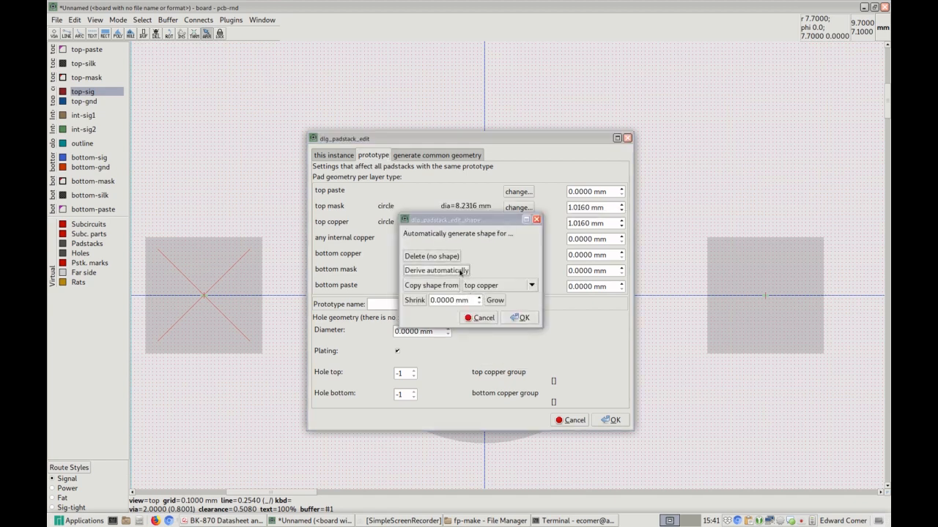
pyautogui.click(518, 317)
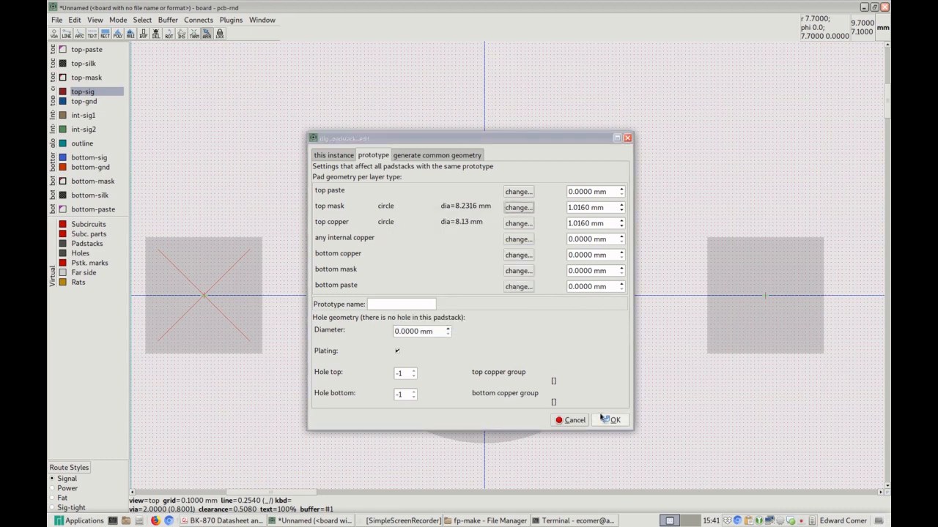
pyautogui.click(610, 419)
# Show the top-mask layer to examine the mask openings around the three pads, and hide it again.
pyautogui.click(65, 79)
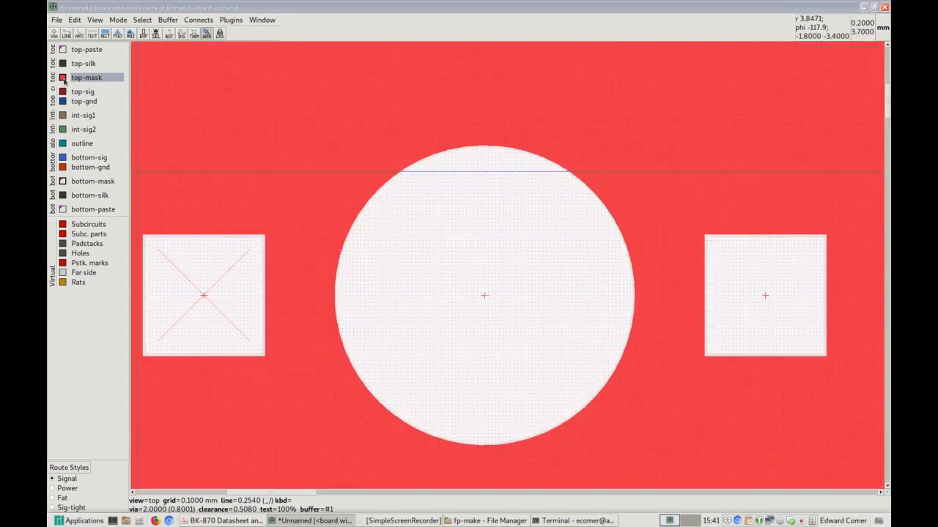
pyautogui.click(64, 79)
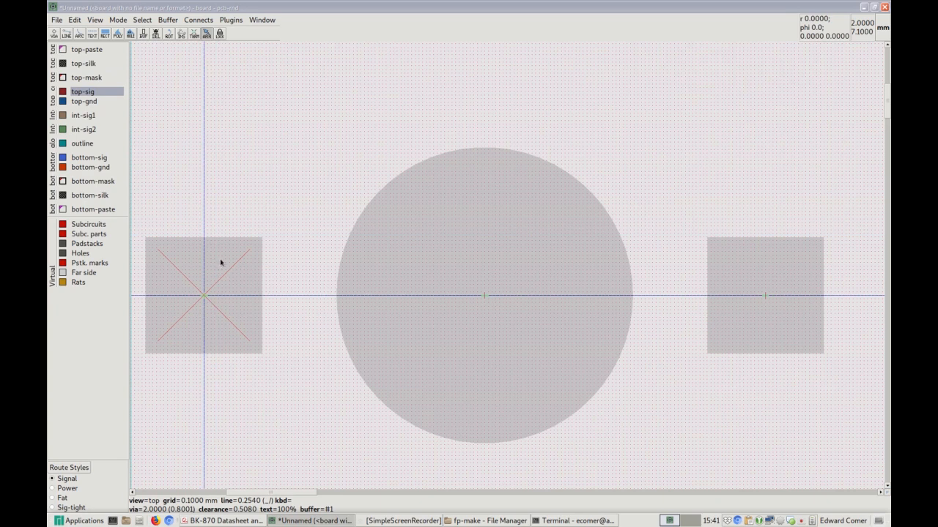
# Import the HP-GL plot BK-870-datasheet.hpgl into the paste buffer.
pyautogui.scroll(-1, 192, 149)
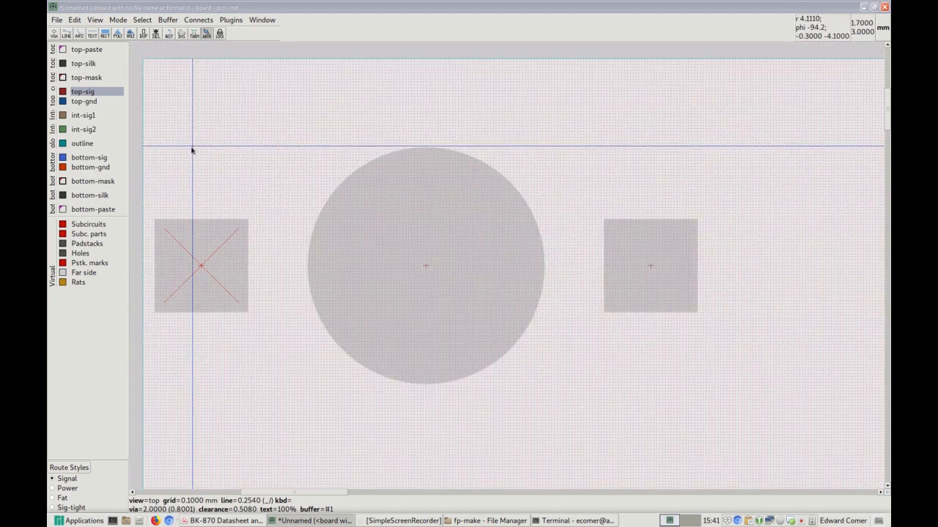
pyautogui.click(56, 20)
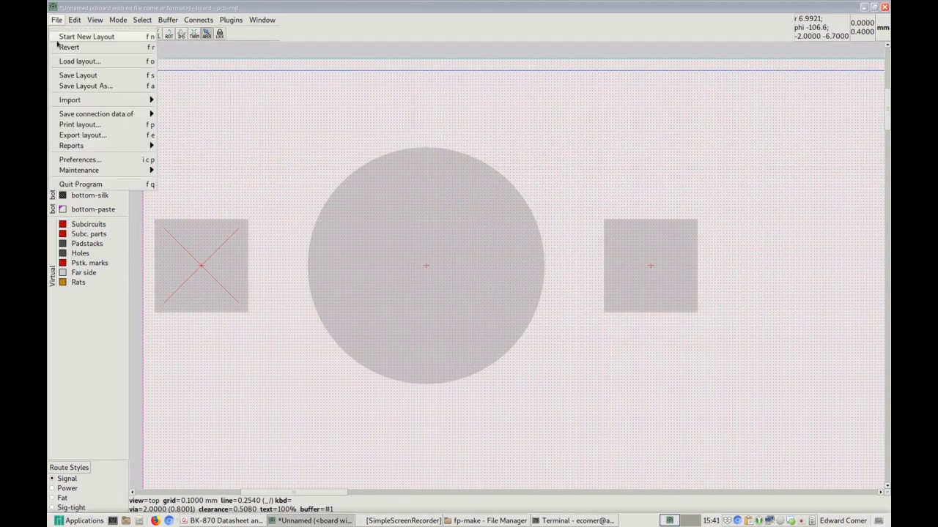
pyautogui.moveTo(81, 99)
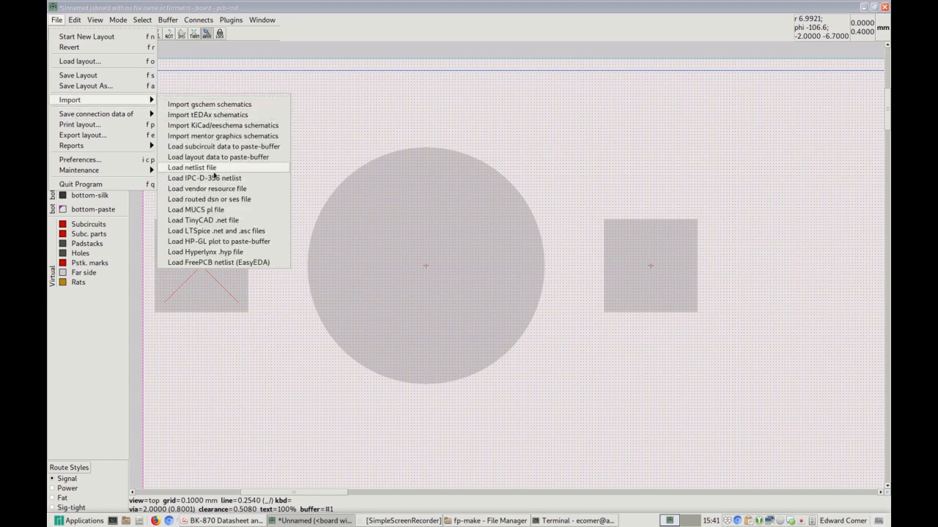
pyautogui.click(224, 242)
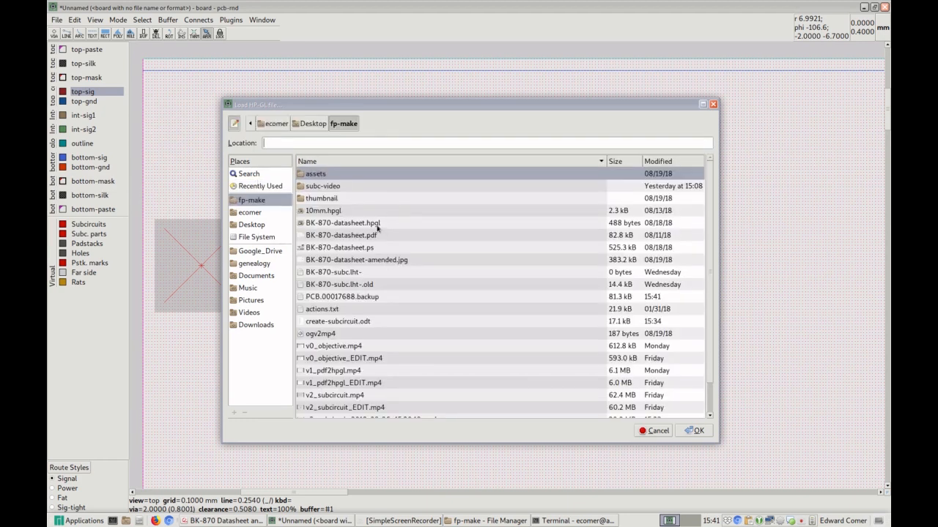
pyautogui.click(377, 224)
pyautogui.click(695, 431)
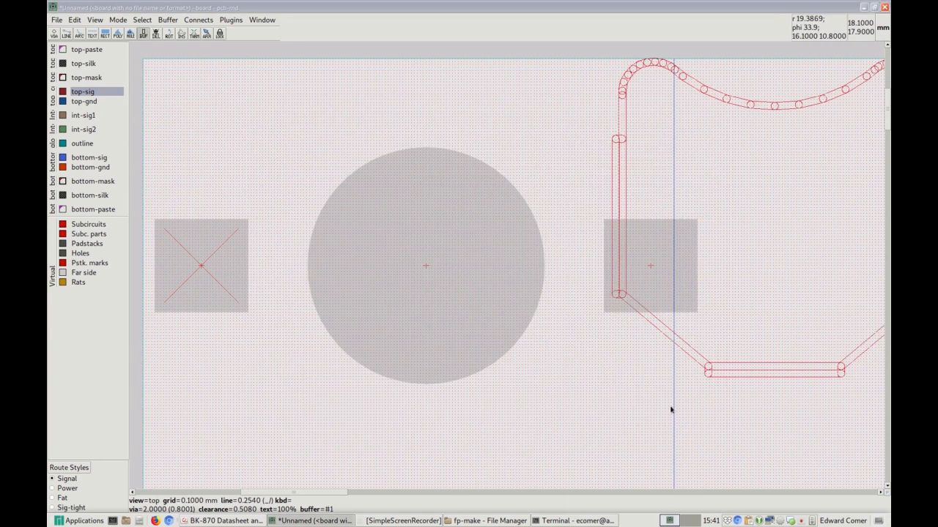
# Try to place the imported body outline around the round pad on the top-sig layer.
pyautogui.moveTo(887, 123); pyautogui.dragTo(888, 129)
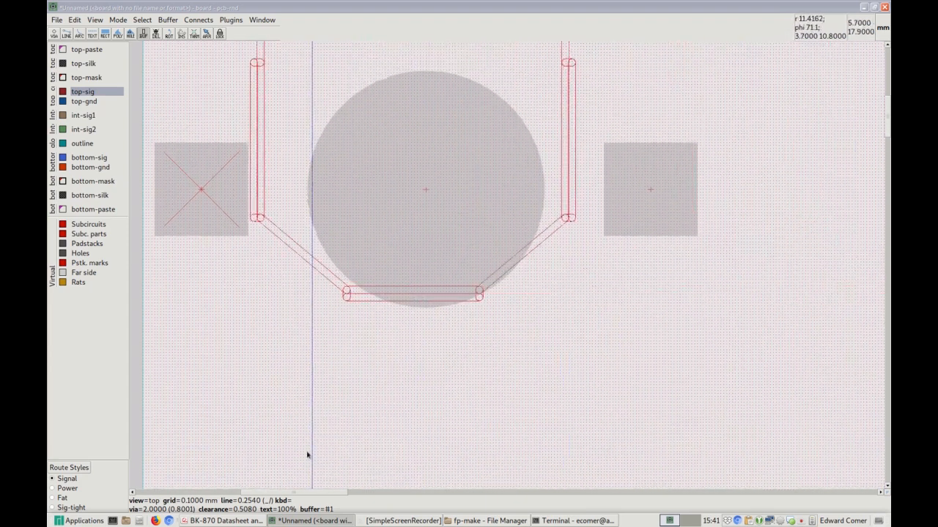
pyautogui.scroll(-2, 417, 251)
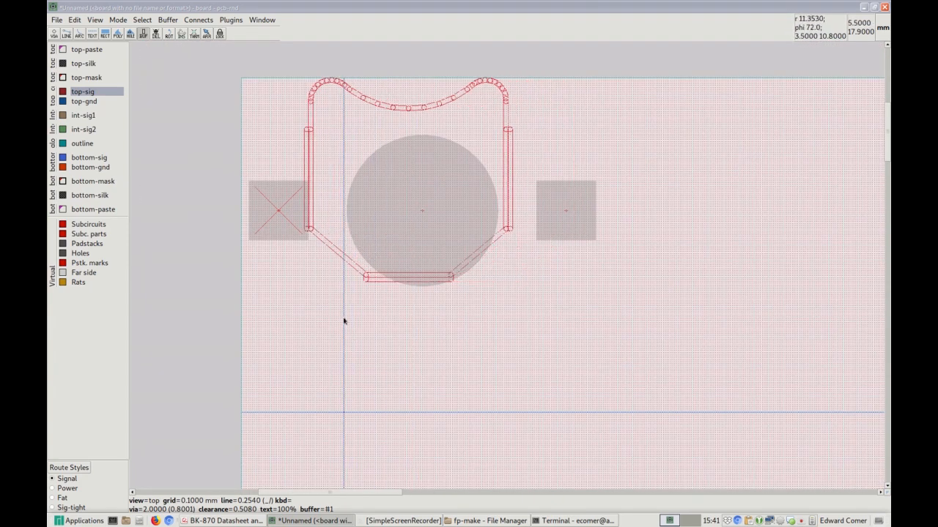
pyautogui.moveTo(888, 146); pyautogui.dragTo(888, 155)
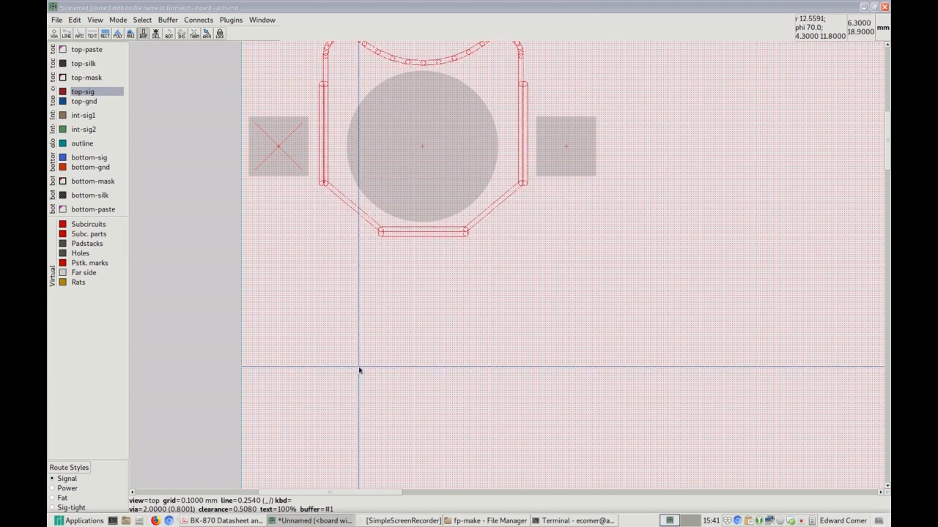
pyautogui.click(359, 370)
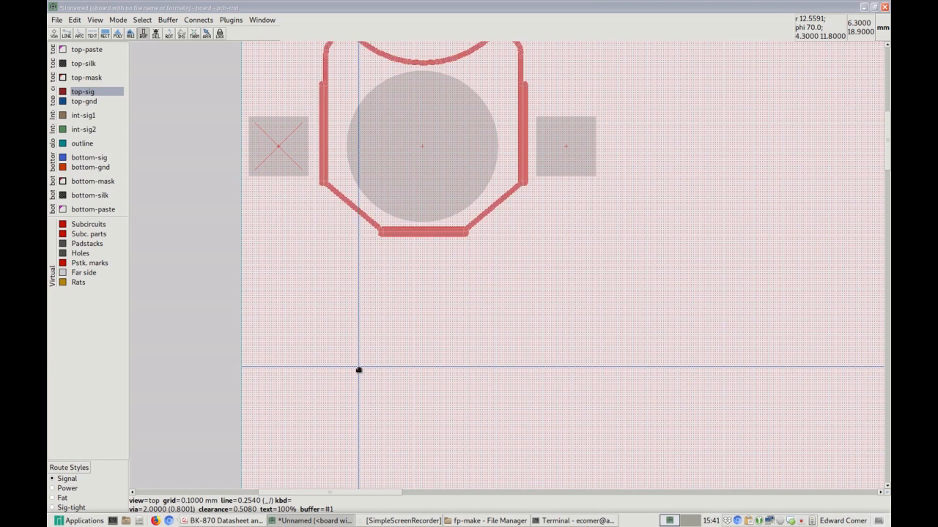
pyautogui.click(96, 20)
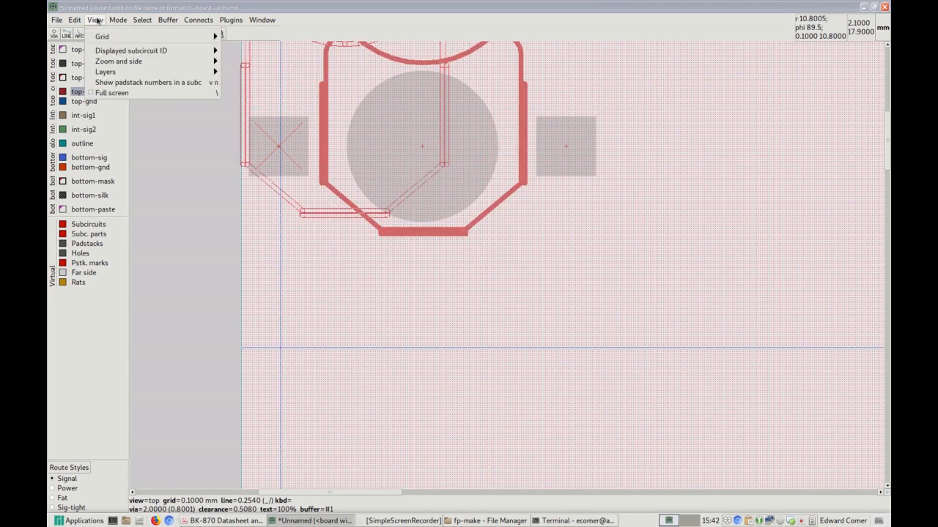
pyautogui.click(81, 34)
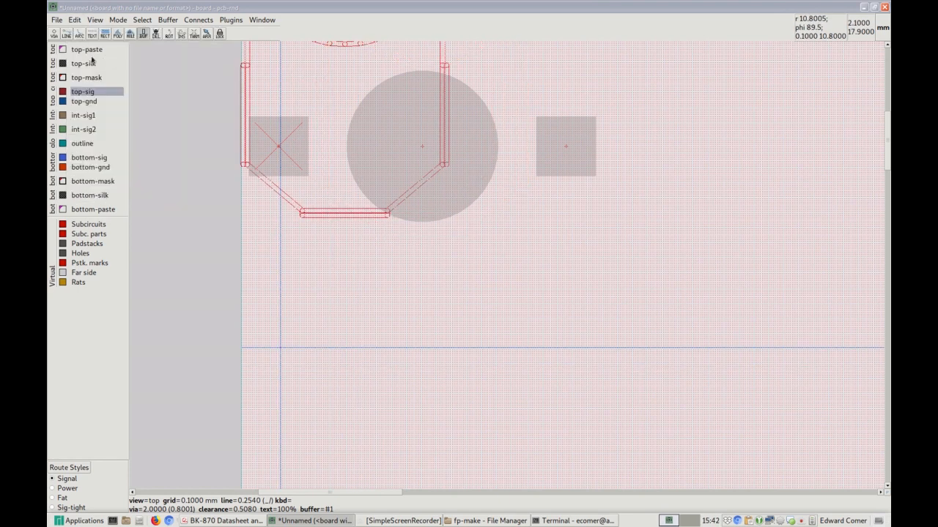
# Bind the buffer's hpgl_pen_0 layer to silk on the top side of the board.
pyautogui.click(167, 21)
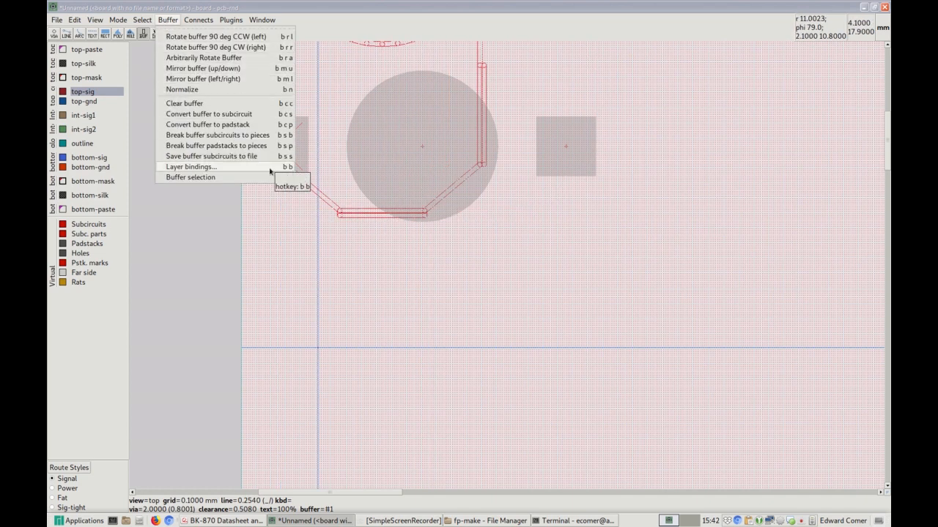
pyautogui.click(270, 168)
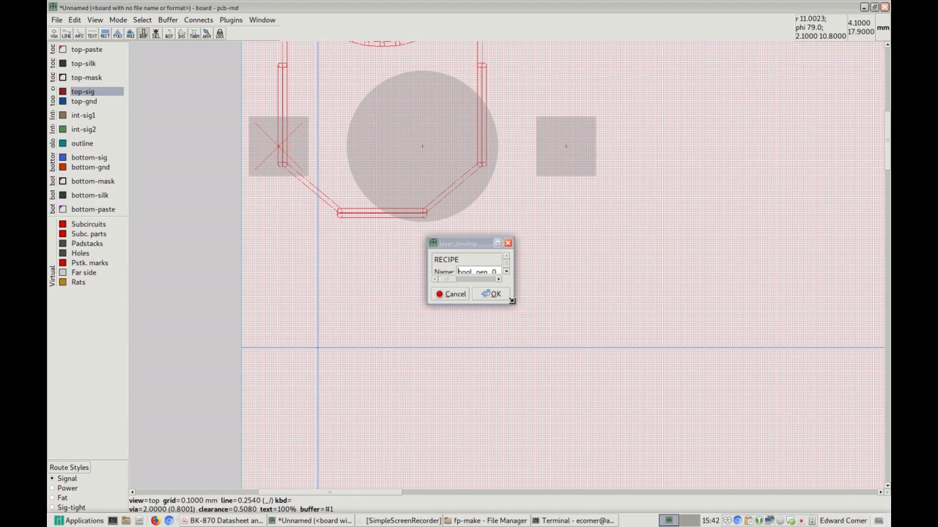
pyautogui.moveTo(512, 301); pyautogui.dragTo(718, 388)
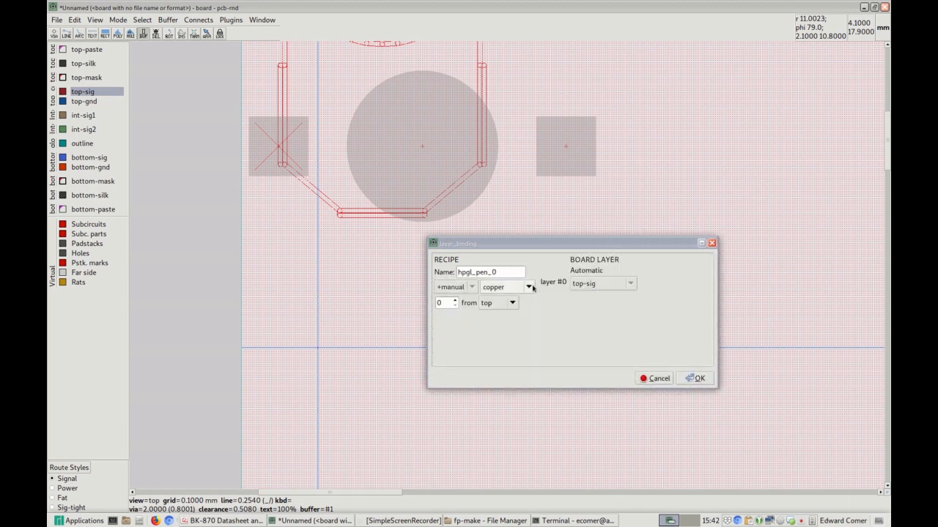
pyautogui.click(528, 287)
pyautogui.click(506, 274)
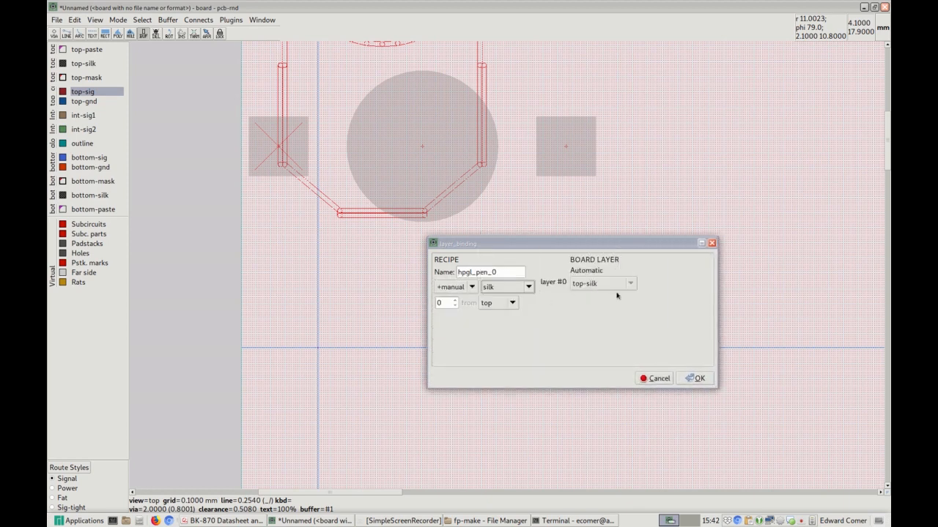
pyautogui.click(695, 378)
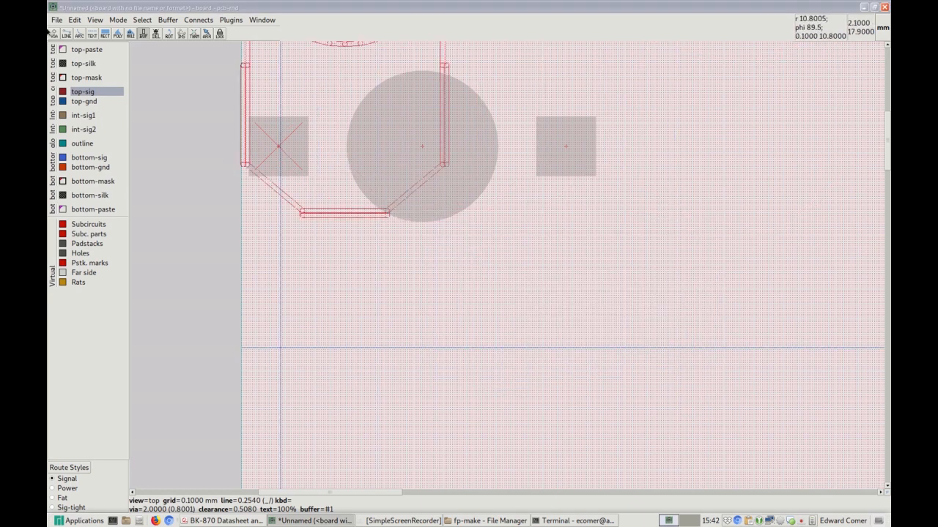
# Place the imported body outline on the top-silk layer, centred horizontally around the round pad.
pyautogui.click(84, 63)
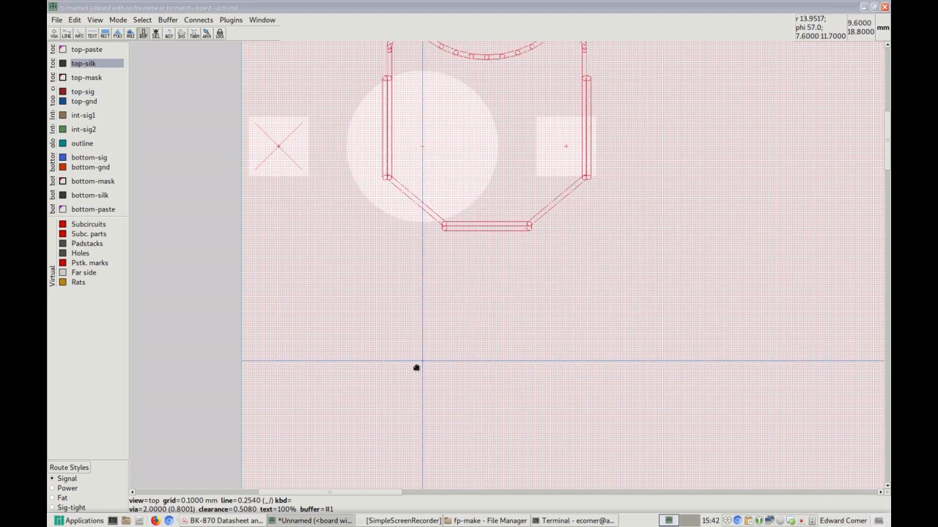
pyautogui.click(358, 370)
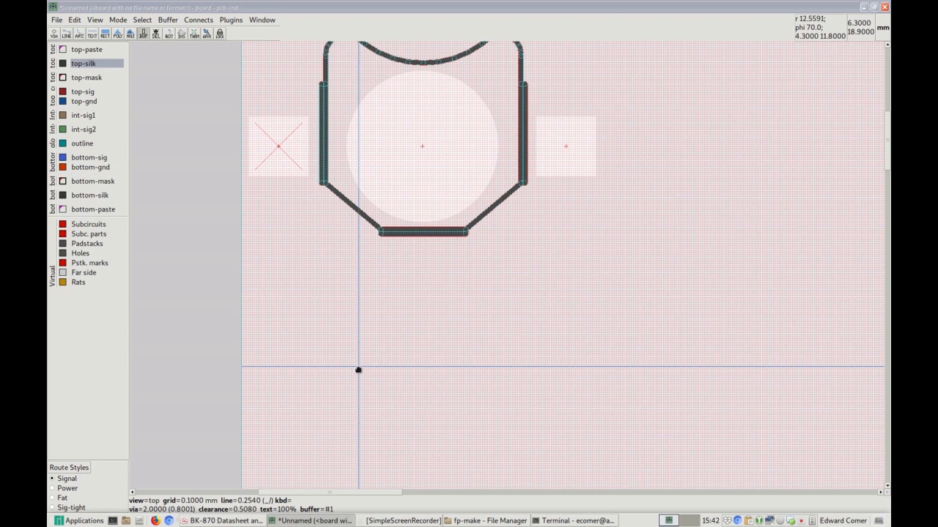
pyautogui.press('Escape')
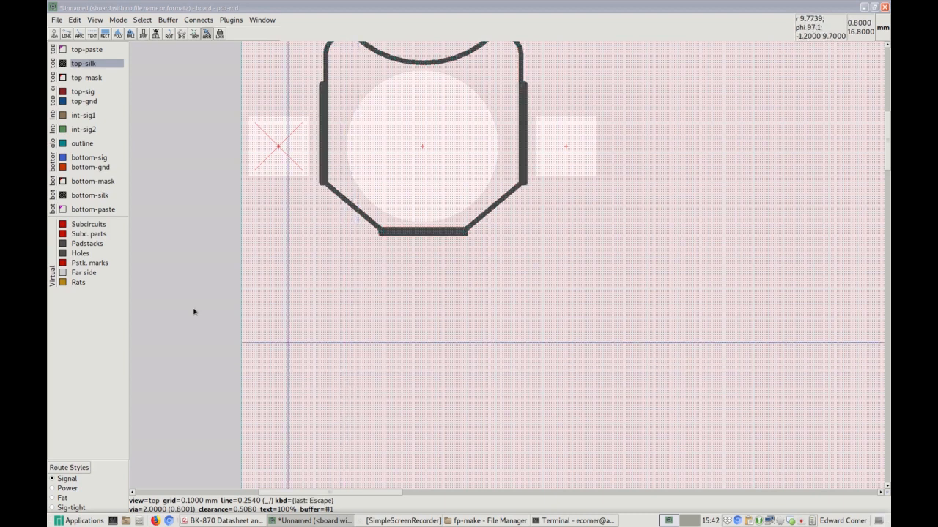
# Make top-sig the current layer and temporarily show top-mask to examine the pad openings together with the silk outline.
pyautogui.click(93, 92)
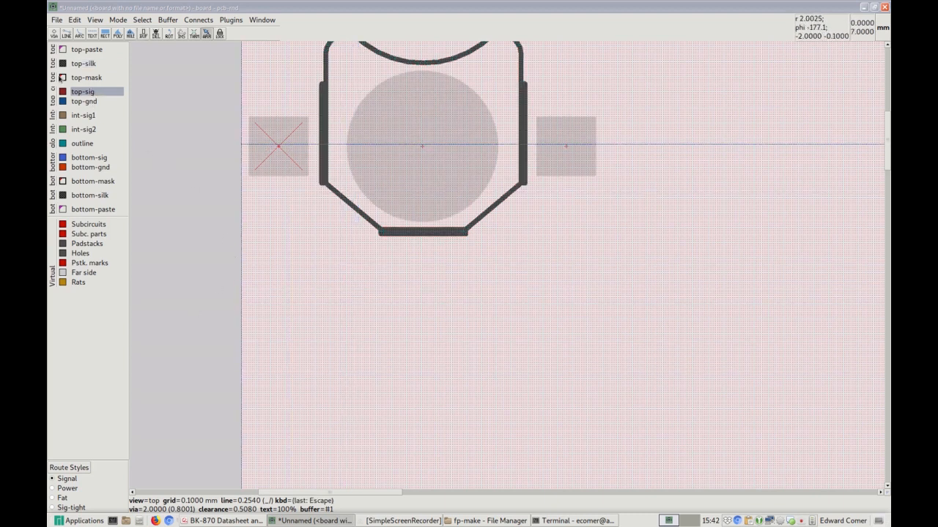
pyautogui.click(62, 77)
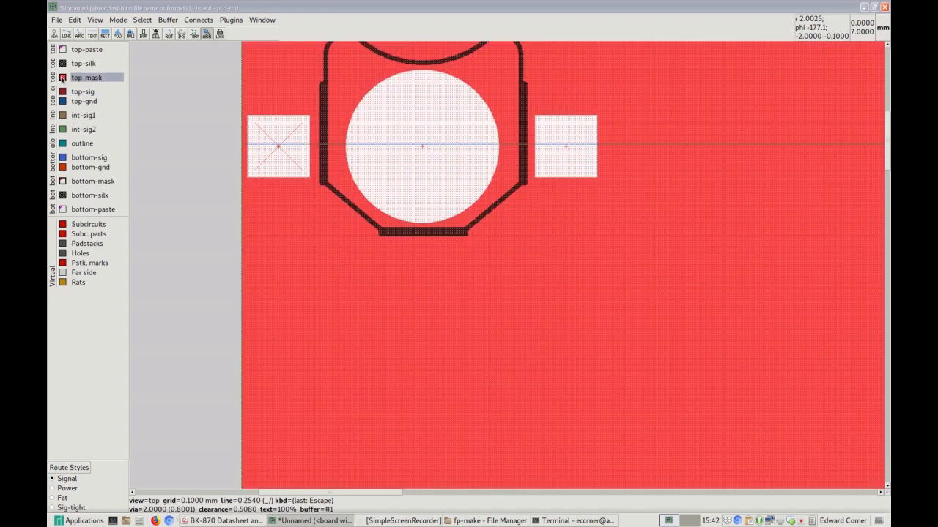
pyautogui.click(63, 77)
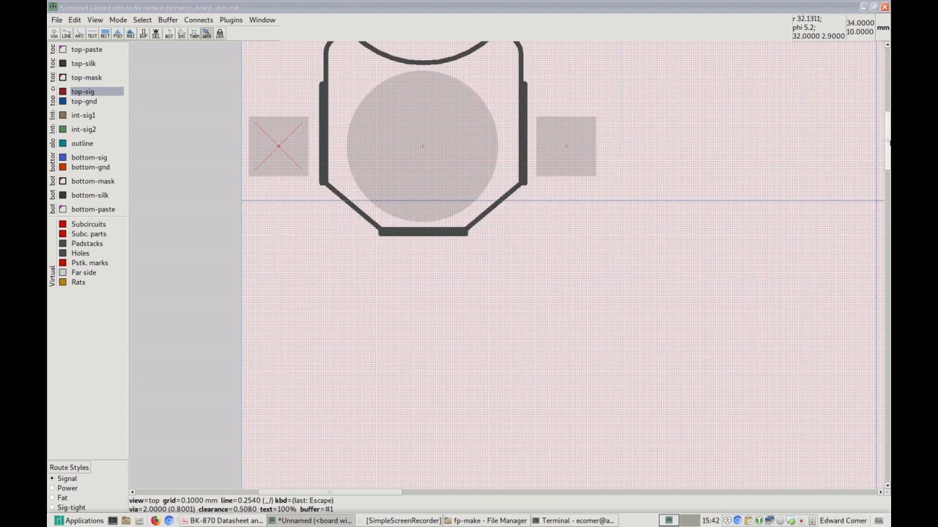
pyautogui.scroll(3, 889, 142)
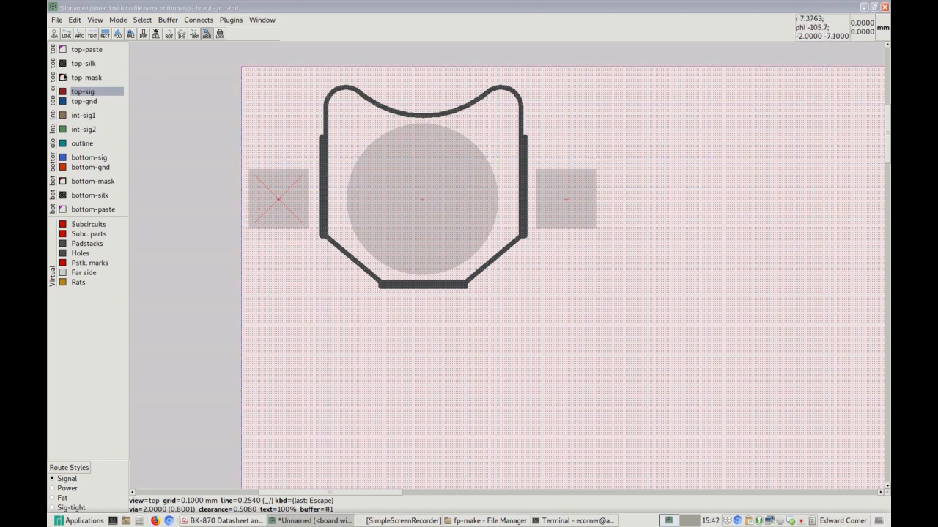
pyautogui.click(63, 79)
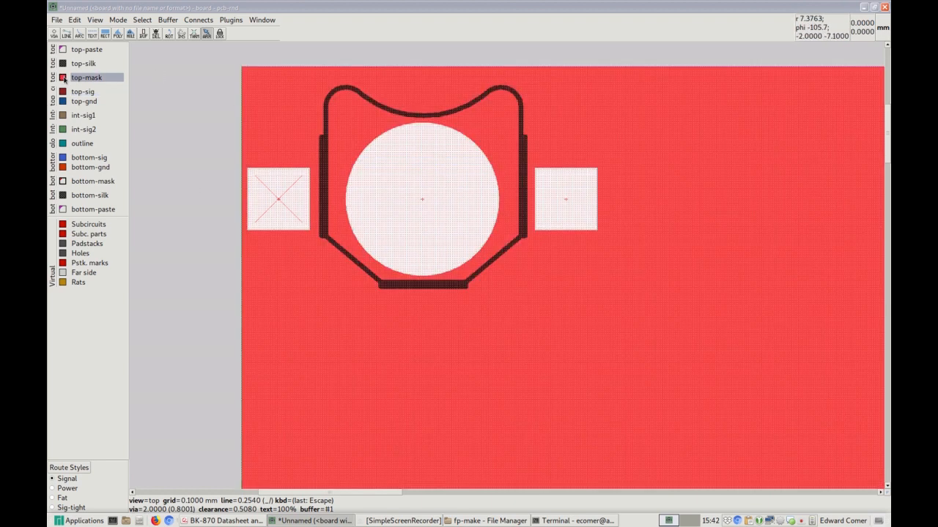
pyautogui.click(63, 77)
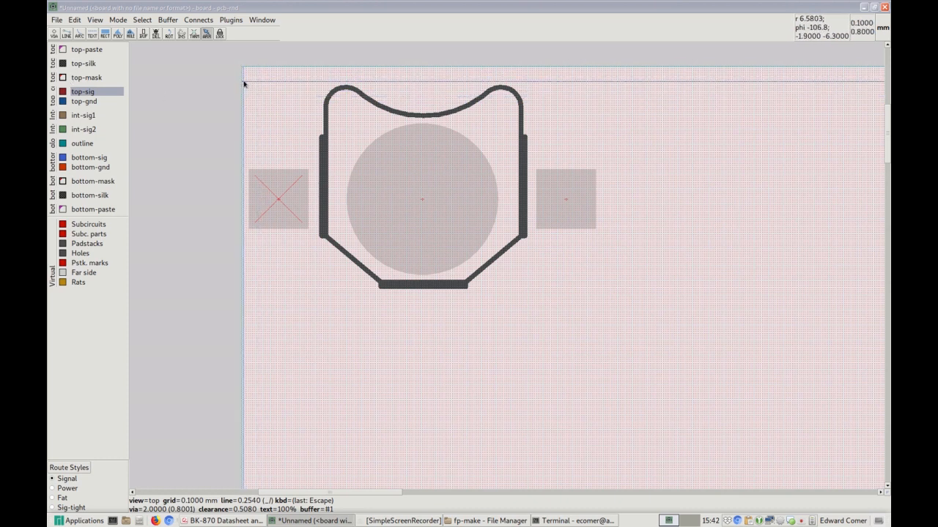
# With the top-mask layer shown, cut all visible objects to the buffer with the round pad's centre as snap point.
pyautogui.click(74, 78)
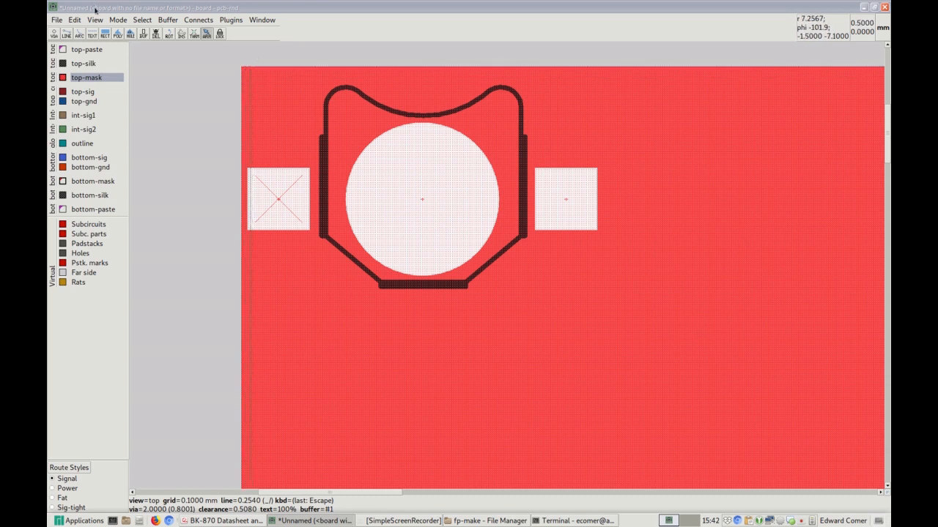
pyautogui.click(146, 19)
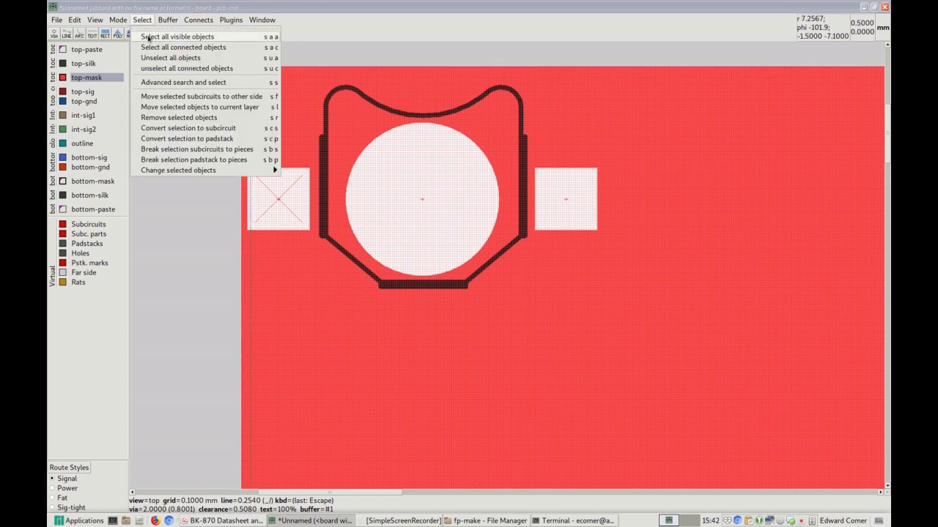
pyautogui.click(147, 37)
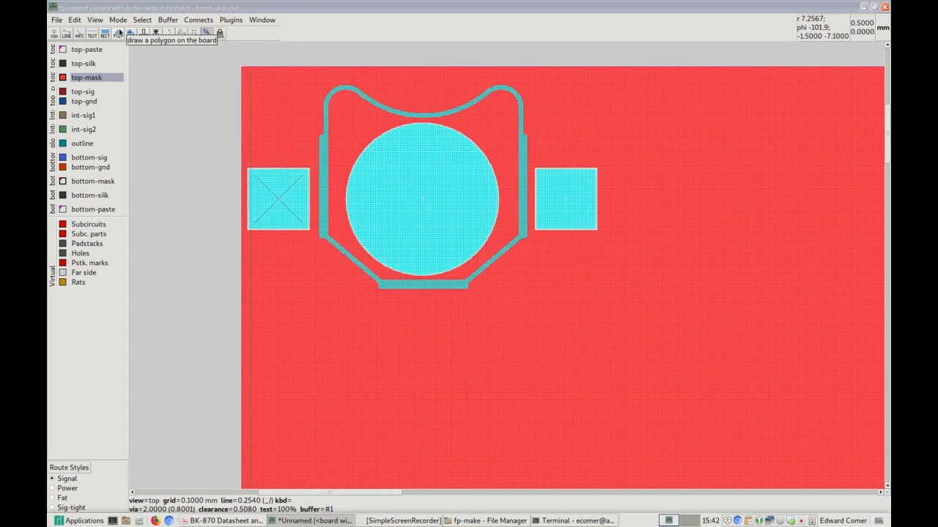
pyautogui.click(74, 20)
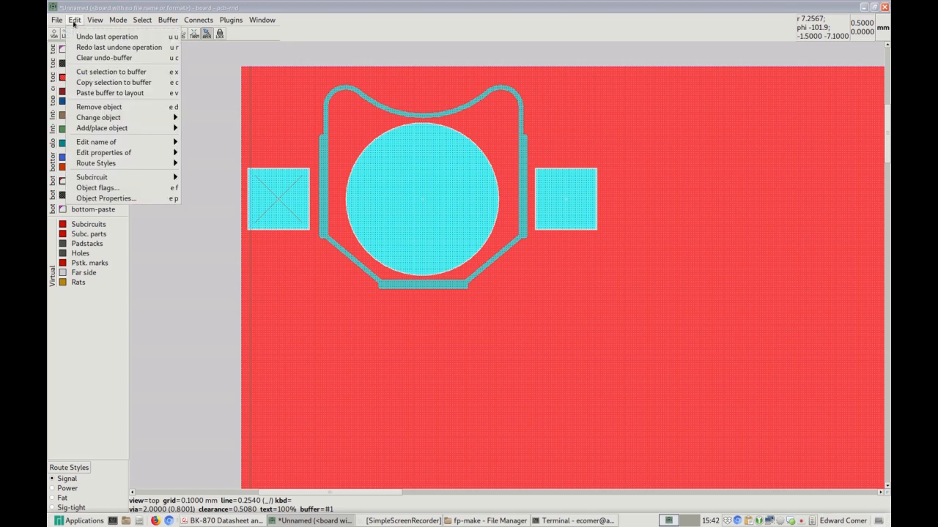
pyautogui.click(85, 72)
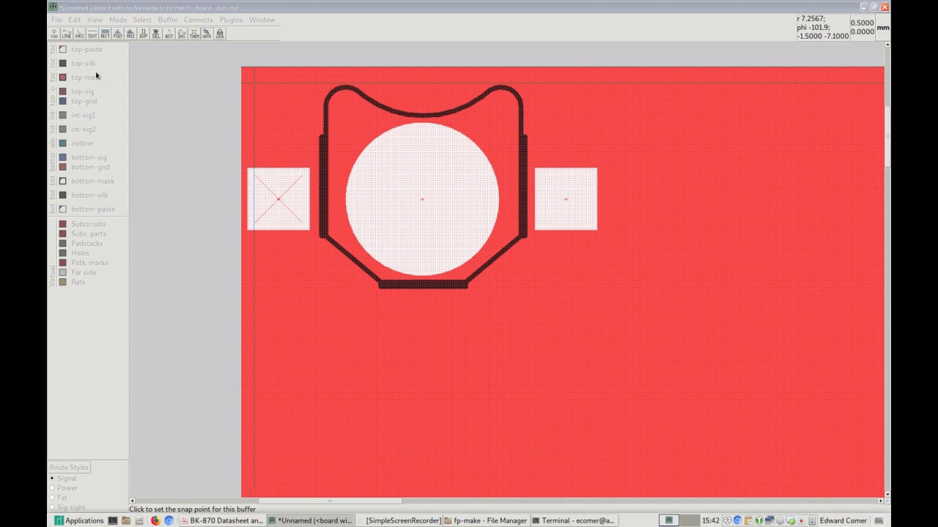
pyautogui.click(422, 199)
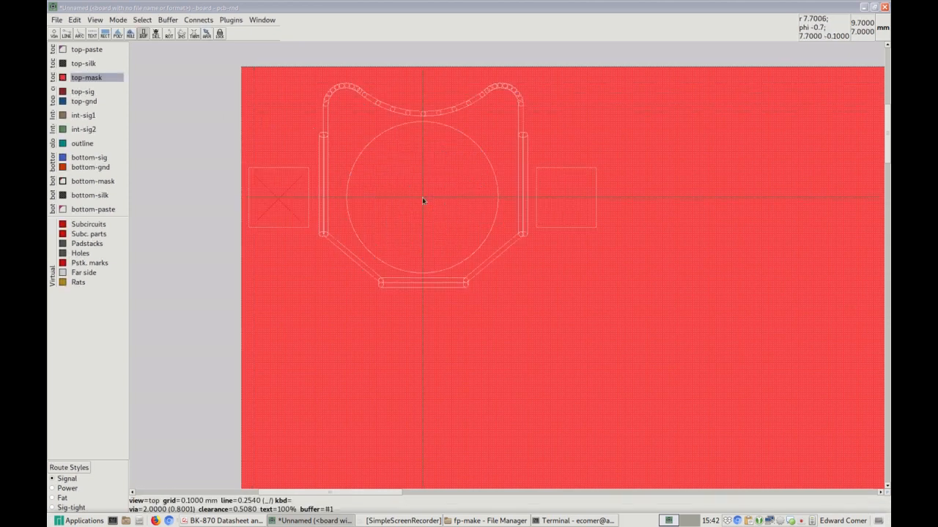
# Convert the buffer to a subcircuit and place it on the board with its origin at about 10.6, 7.1 mm.
pyautogui.click(165, 23)
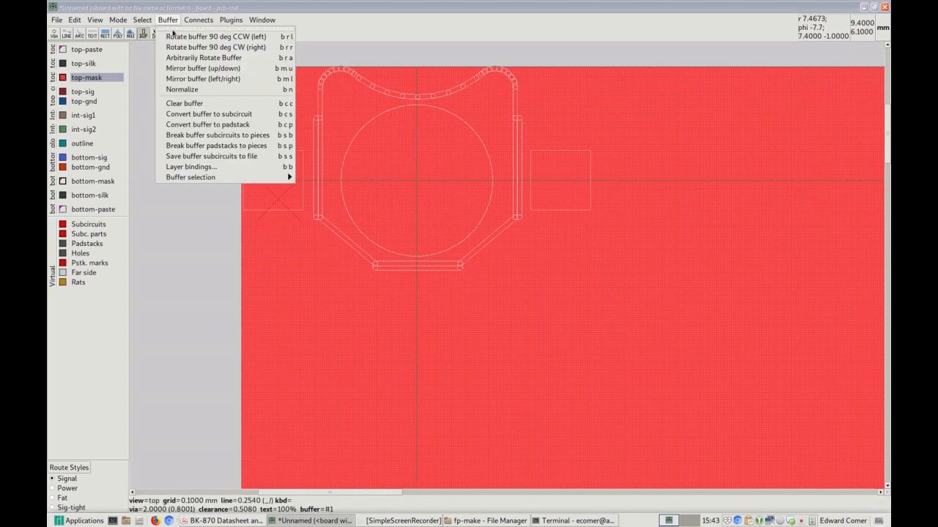
pyautogui.click(192, 115)
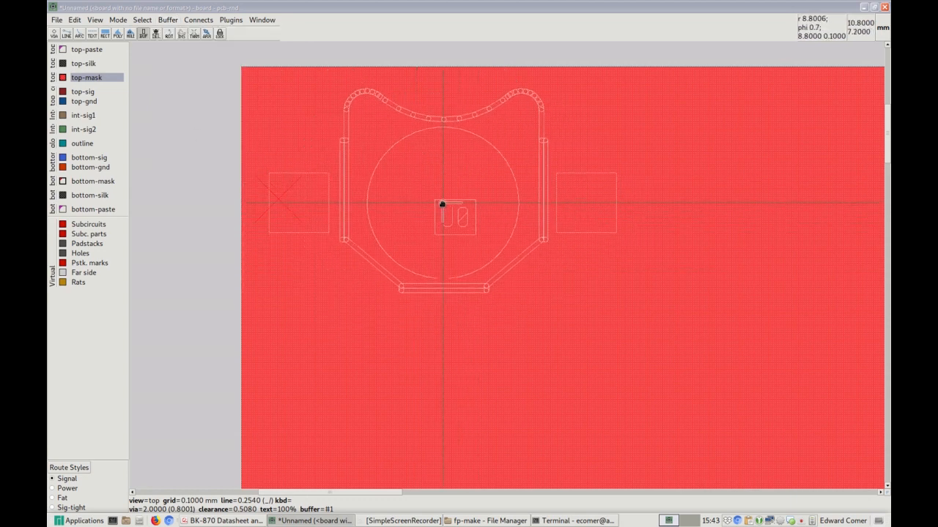
pyautogui.click(438, 201)
pyautogui.press('Escape')
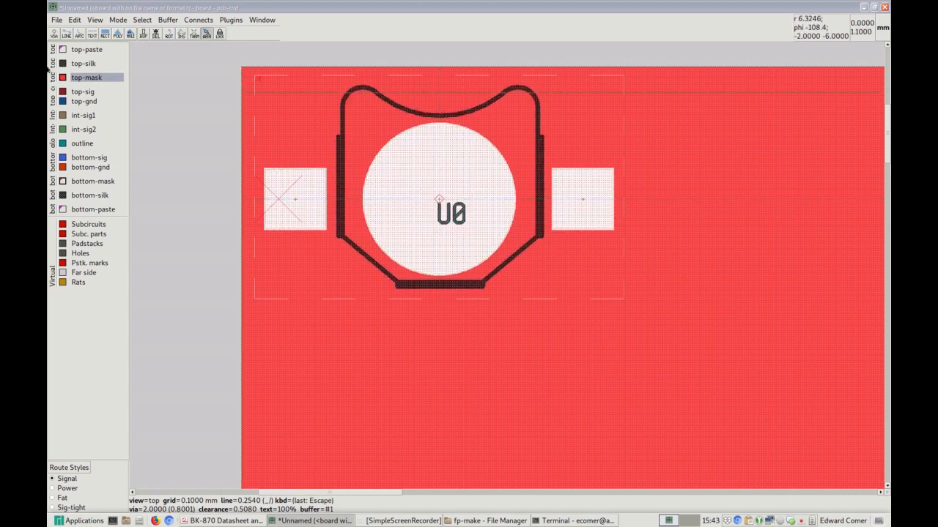
# Hide the top-mask layer and remove the crosshair mark beside the left square pad's centre.
pyautogui.click(62, 78)
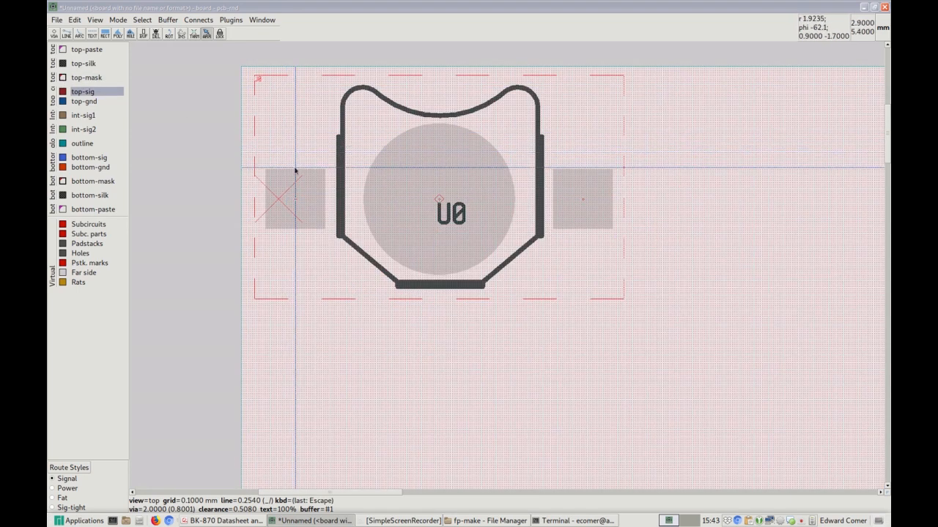
pyautogui.press('a')
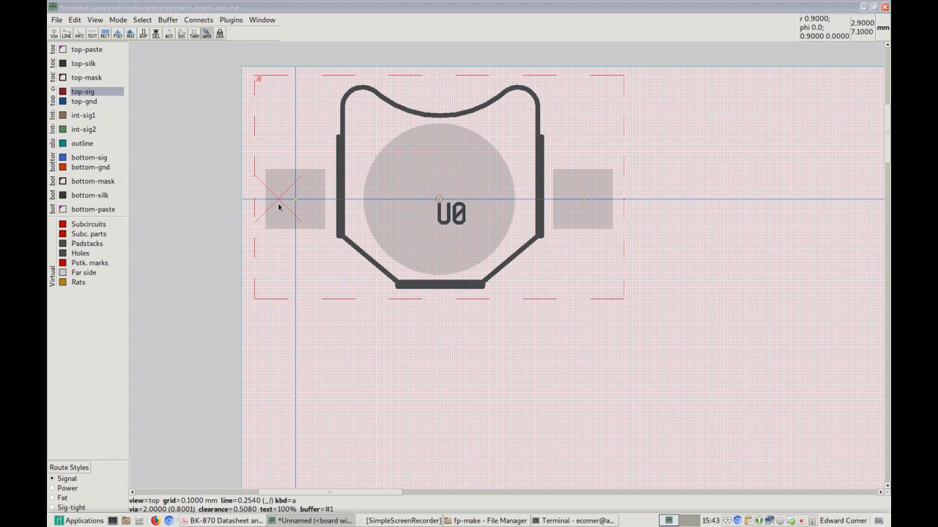
pyautogui.press('m')
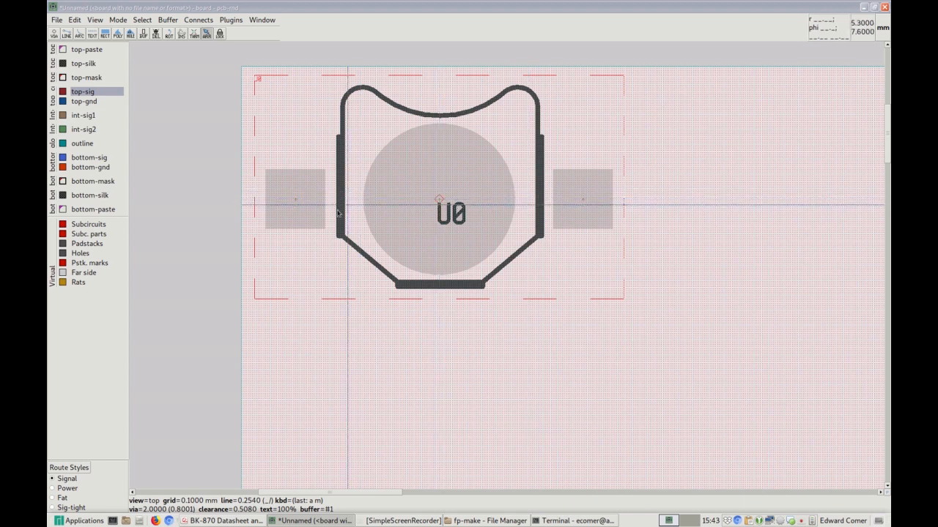
# Set the left square pad's terminal ID to 1.
pyautogui.click(73, 21)
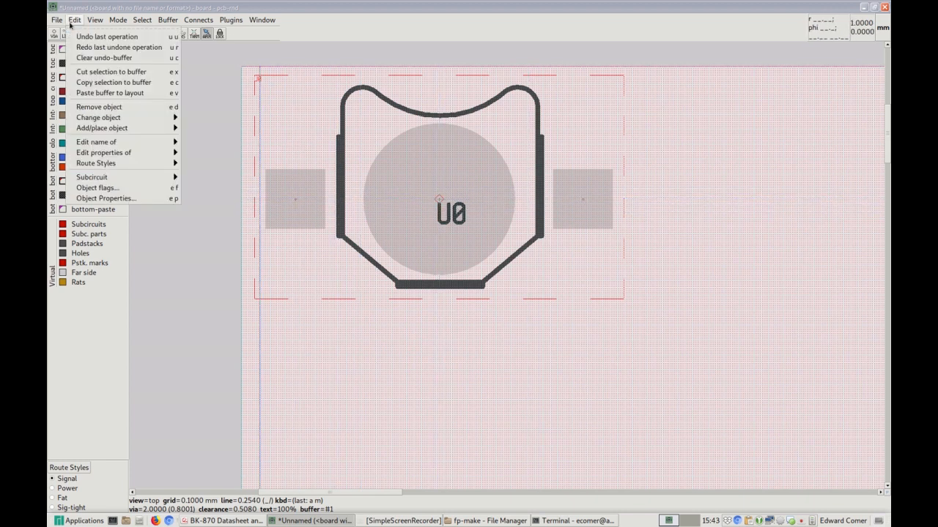
pyautogui.moveTo(128, 142)
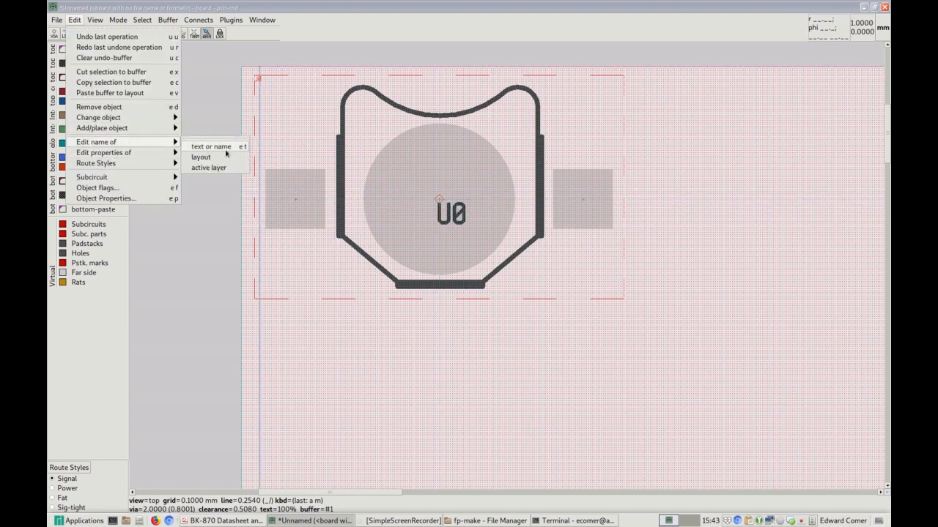
pyautogui.click(308, 14)
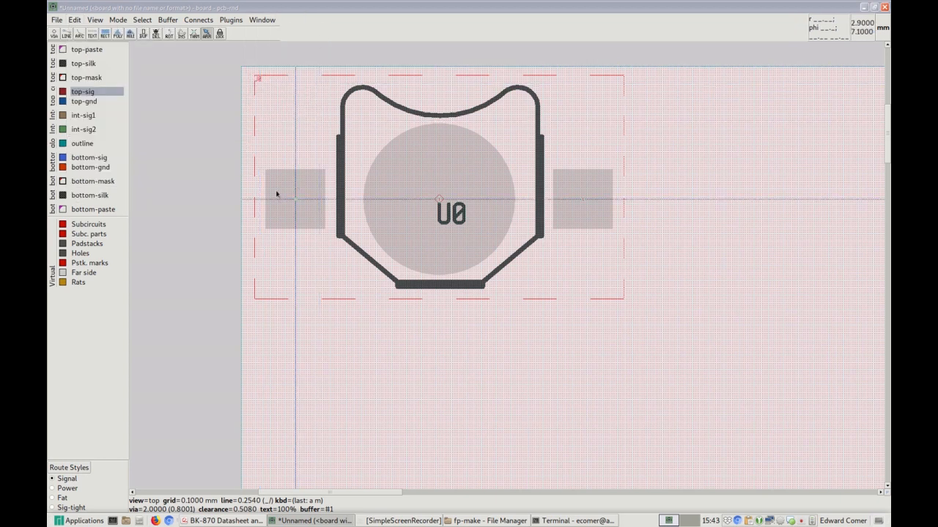
pyautogui.press('e')
pyautogui.press('t')
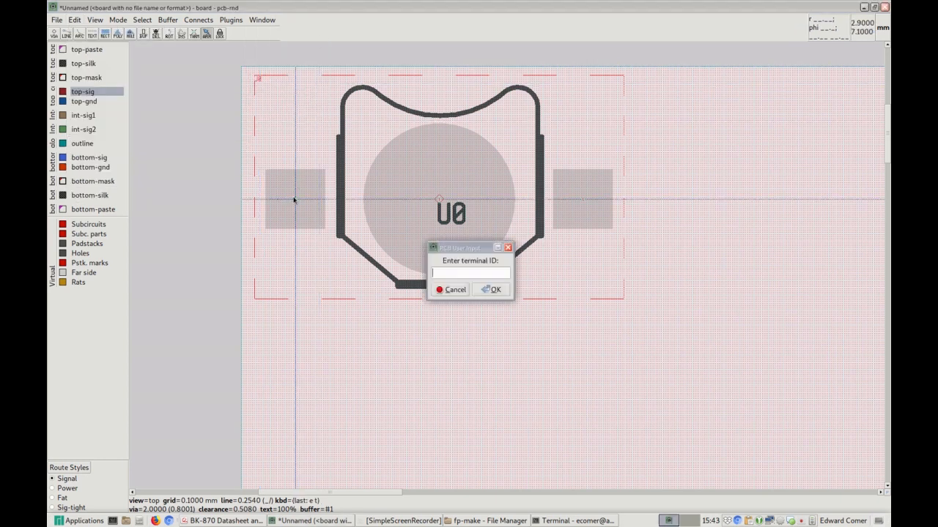
pyautogui.write('1')
pyautogui.click(492, 289)
# Set the central round pad's terminal ID to 3.
pyautogui.press('e')
pyautogui.press('t')
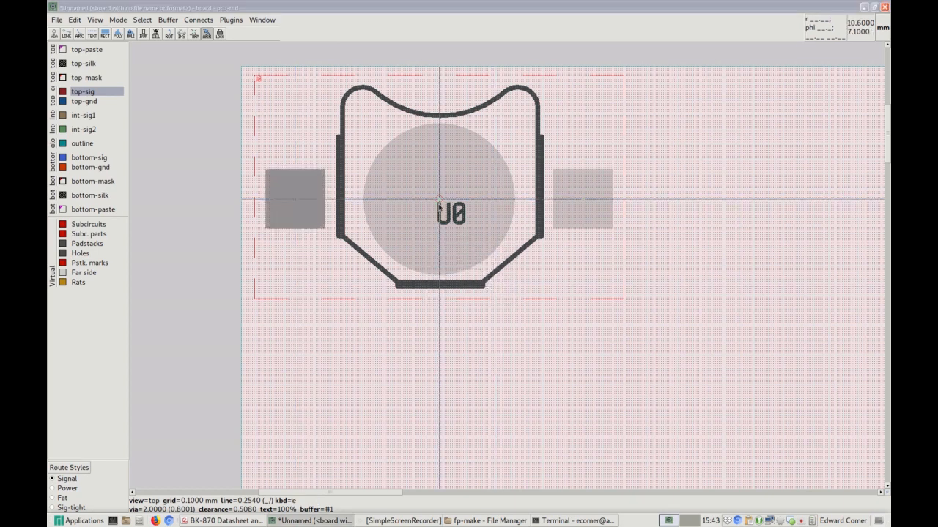
pyautogui.write('1')
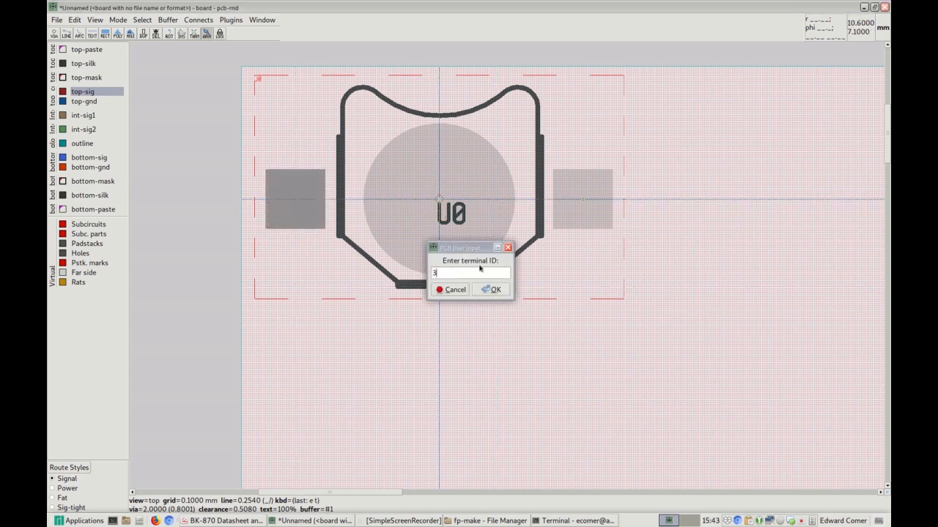
pyautogui.click(492, 289)
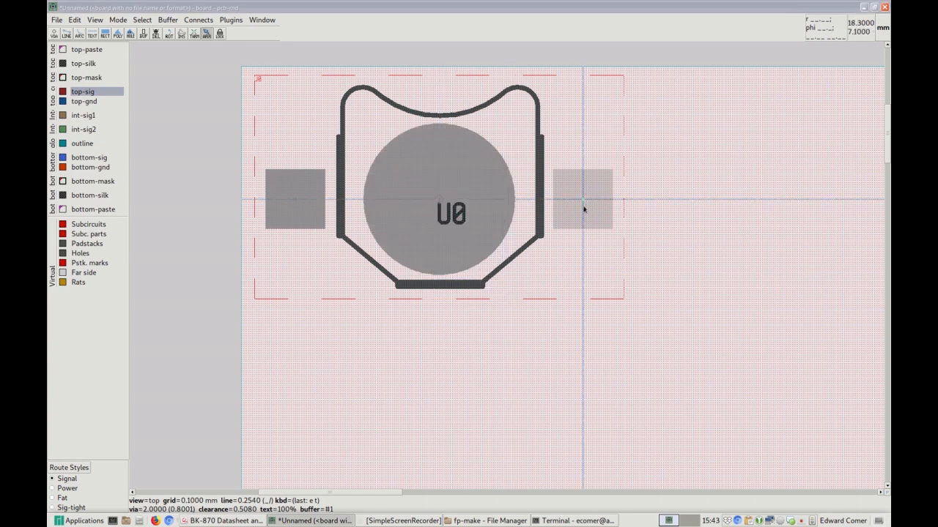
# Set the right square pad's terminal ID to 2.
pyautogui.press('e')
pyautogui.press('t')
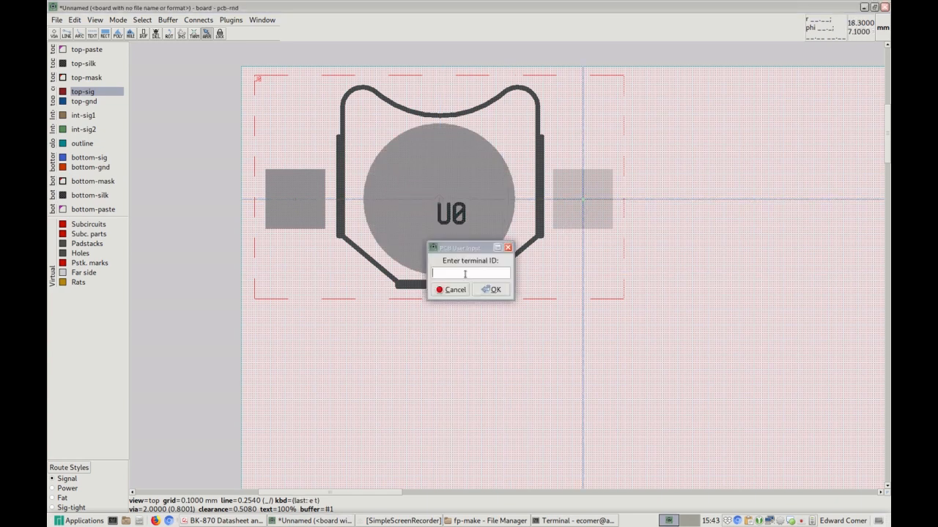
pyautogui.write('2')
pyautogui.click(486, 292)
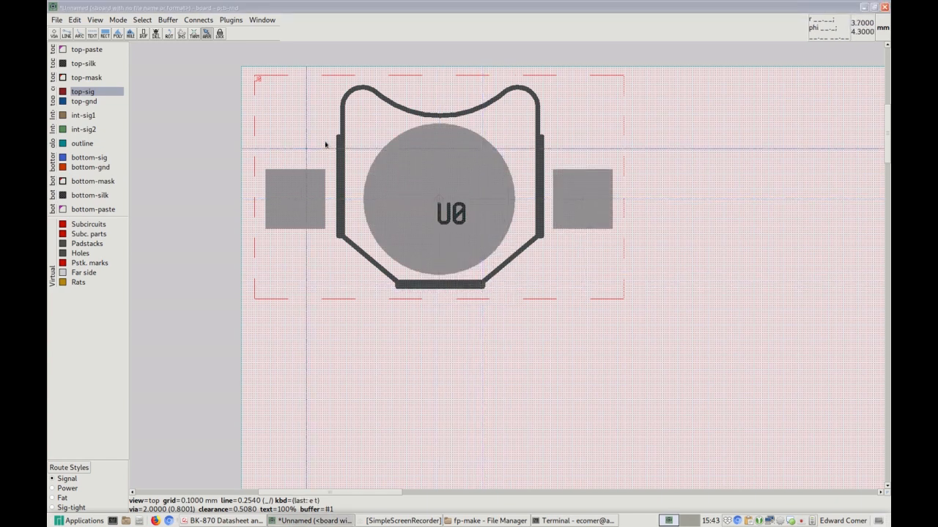
# Set the battery retainer subcircuit's refdes attribute to B1 and deselect everything.
pyautogui.rightClick(367, 126)
pyautogui.click(374, 131)
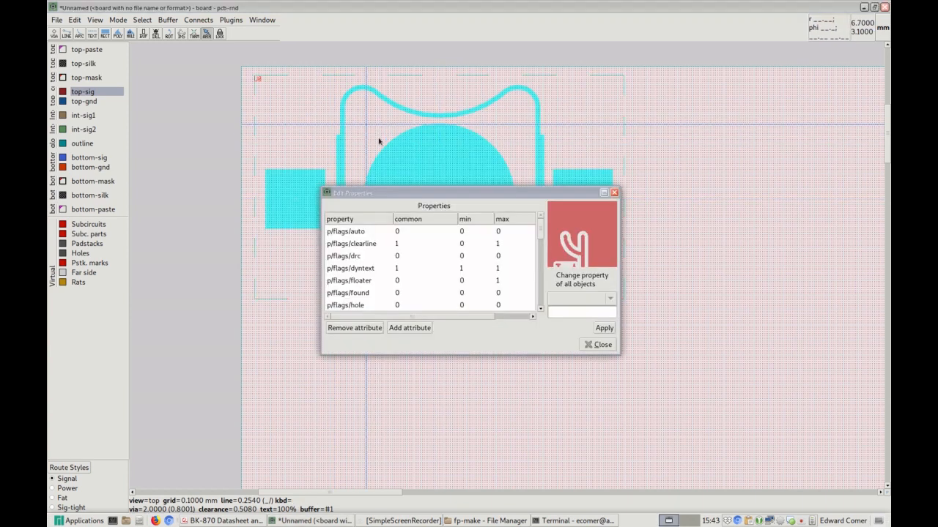
pyautogui.scroll(-5, 445, 272)
pyautogui.scroll(-3, 445, 272)
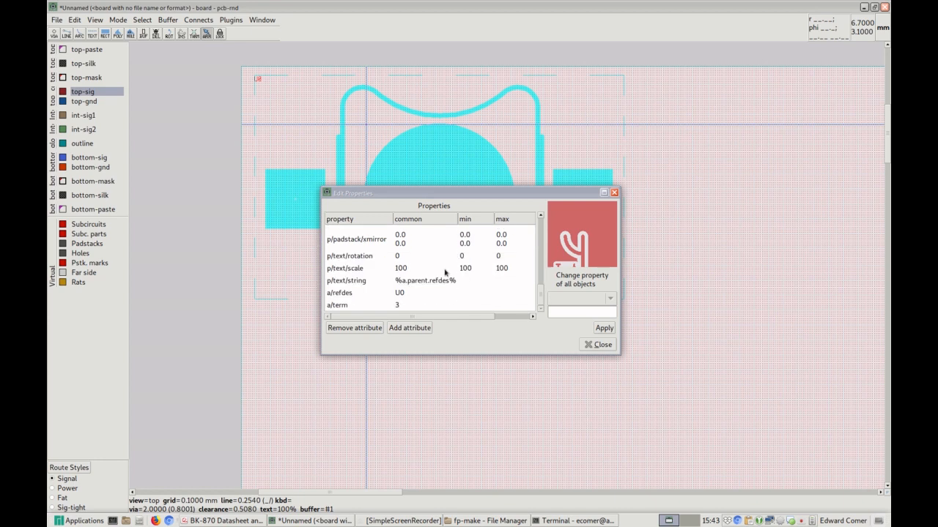
pyautogui.click(399, 293)
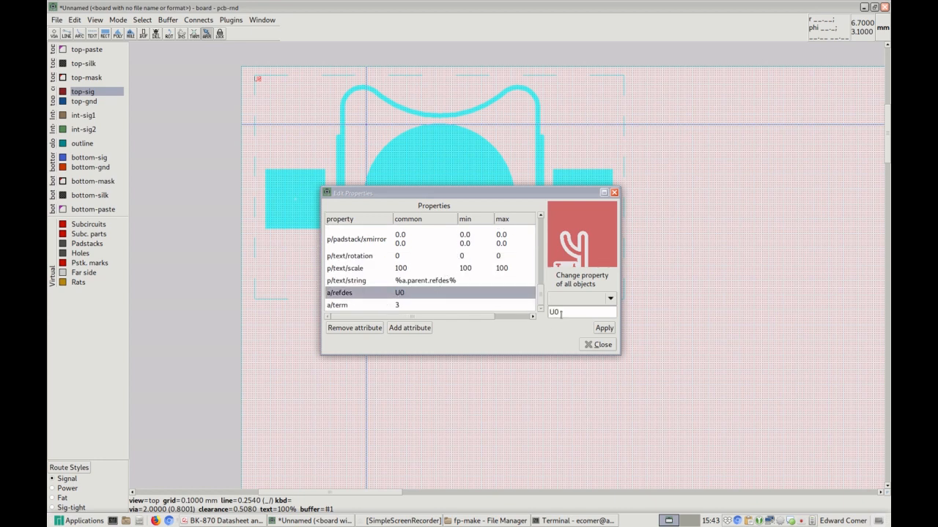
pyautogui.moveTo(561, 314); pyautogui.dragTo(537, 311)
pyautogui.write('B1')
pyautogui.click(604, 328)
pyautogui.click(601, 345)
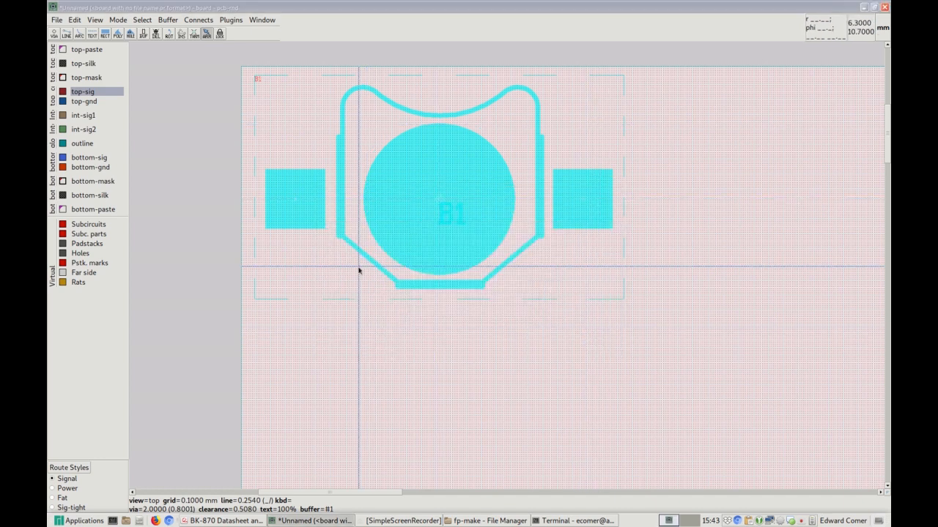
pyautogui.click(323, 356)
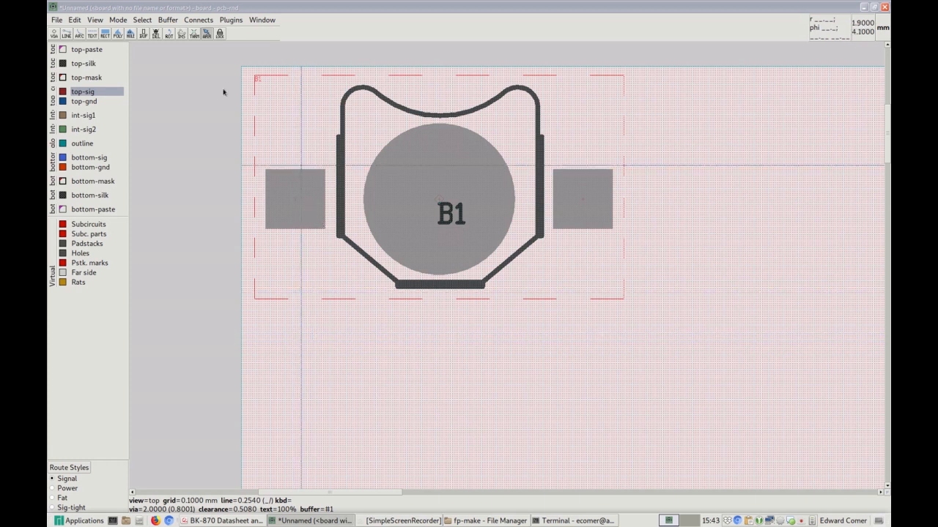
# Clear the buffer and copy the whole subcircuit into it, using the round pad's centre as the snap point.
pyautogui.click(168, 20)
pyautogui.click(183, 104)
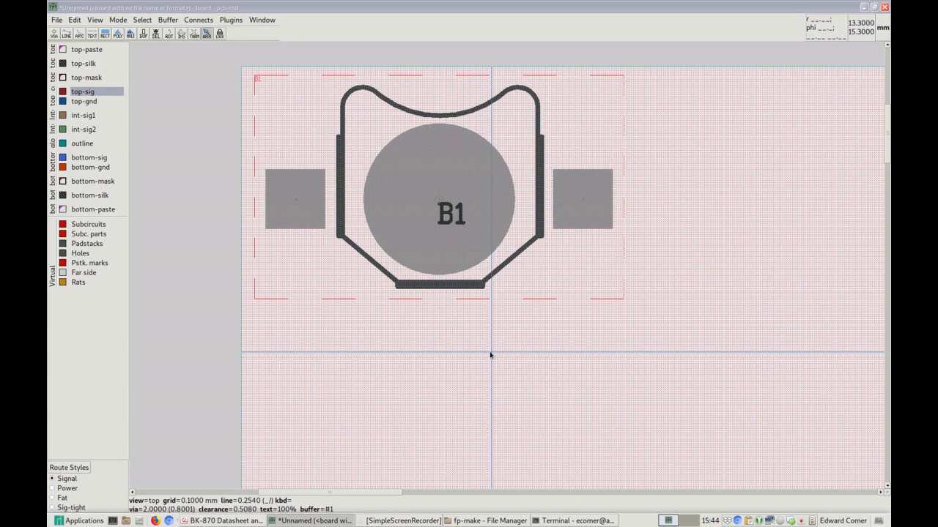
pyautogui.click(143, 20)
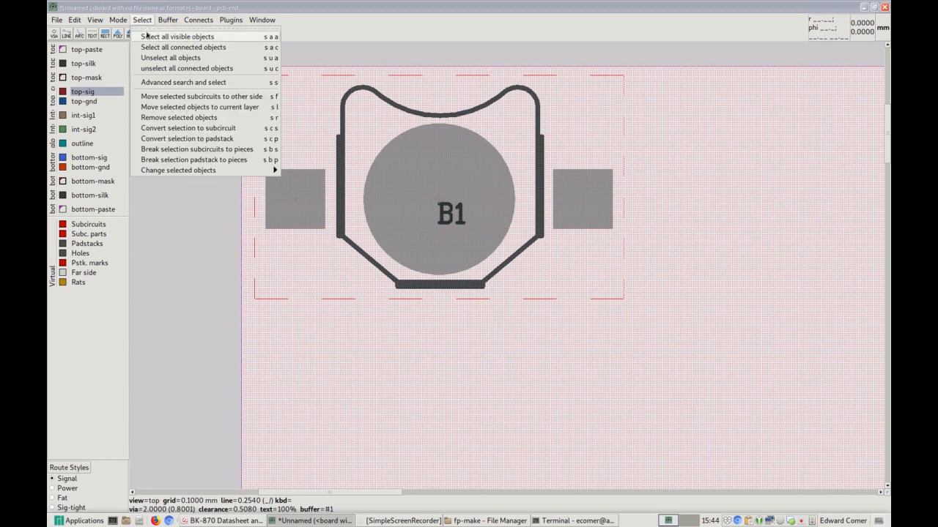
pyautogui.click(148, 36)
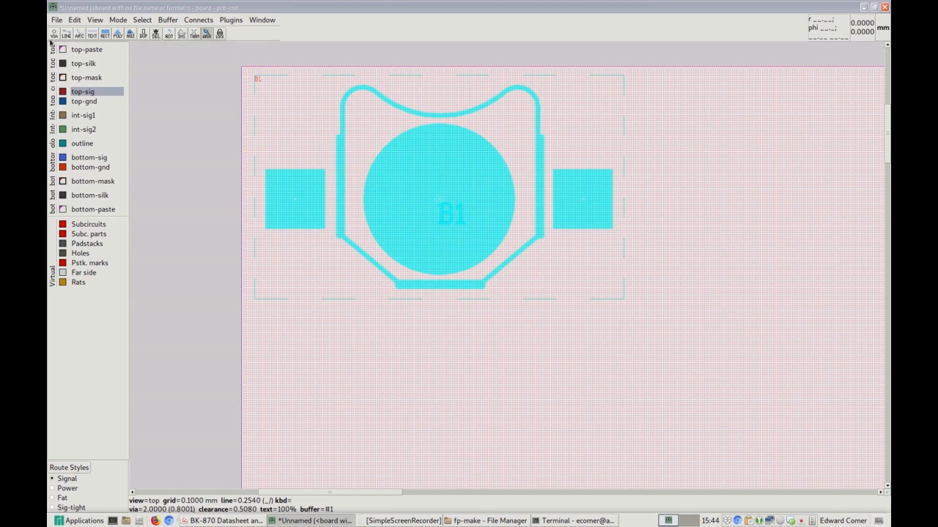
pyautogui.click(71, 20)
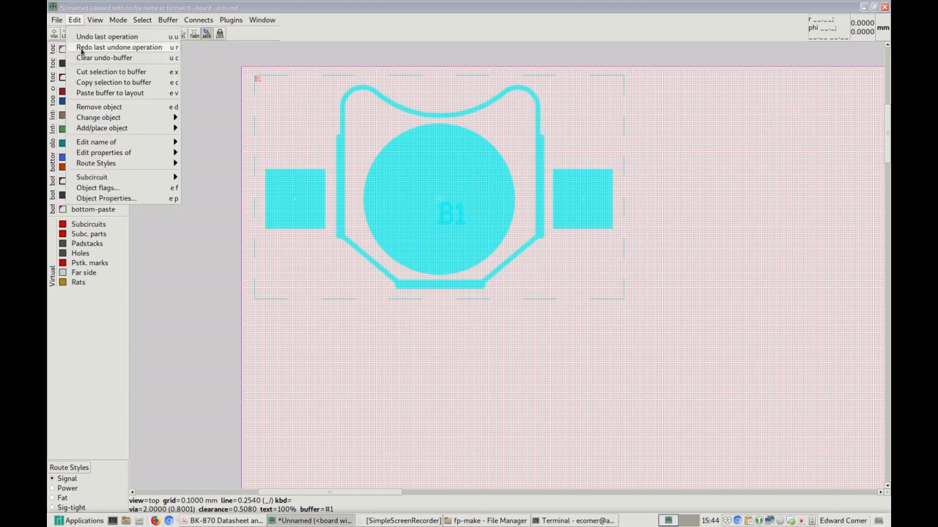
pyautogui.click(92, 82)
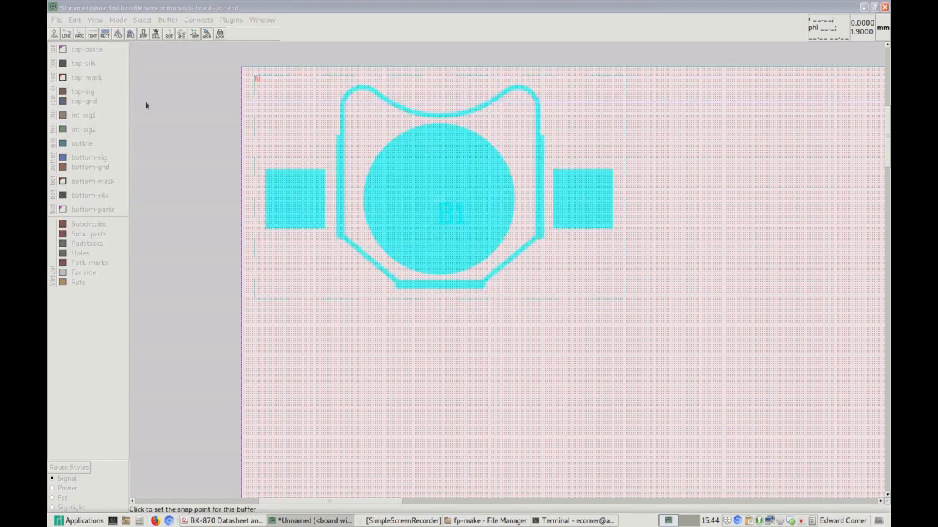
pyautogui.click(440, 199)
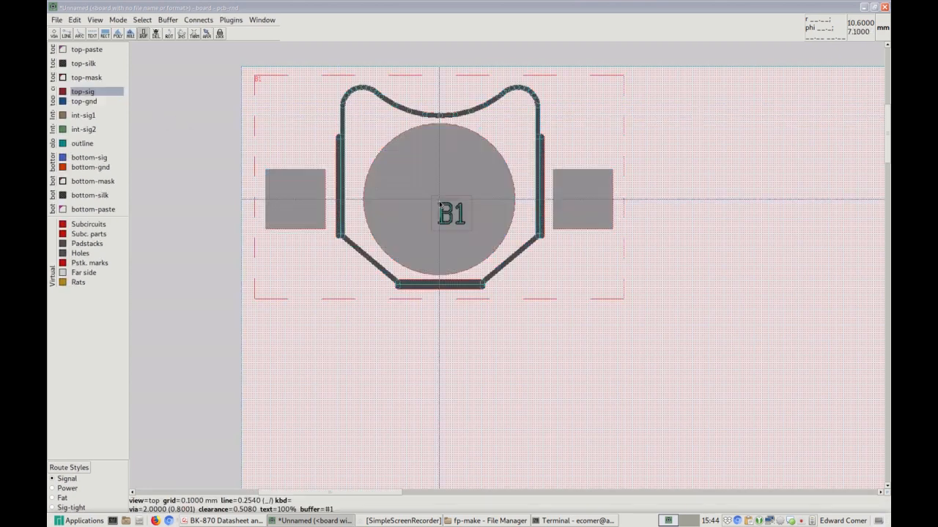
# Save the buffer's subcircuit as BK-870.subc.lht in the fp-make folder in lihata board v5 format, and leave paste mode.
pyautogui.click(170, 20)
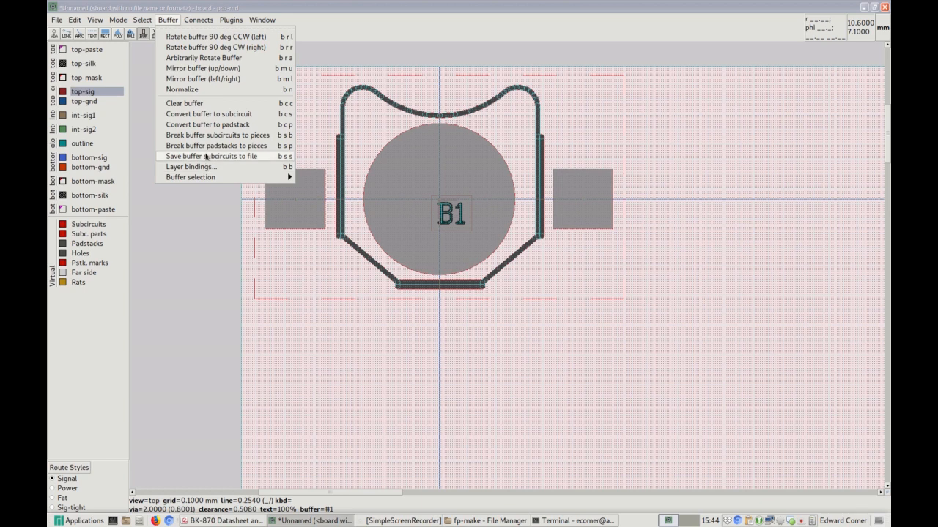
pyautogui.click(211, 156)
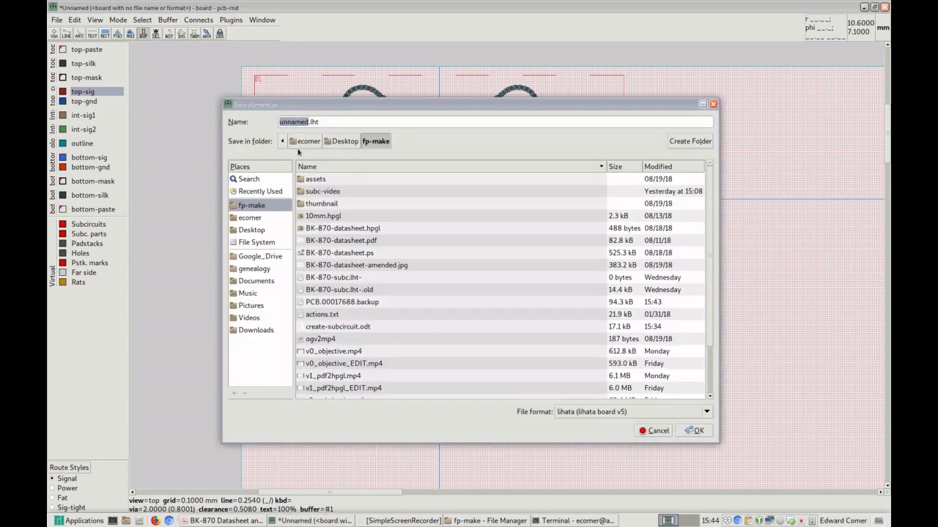
pyautogui.write('BK')
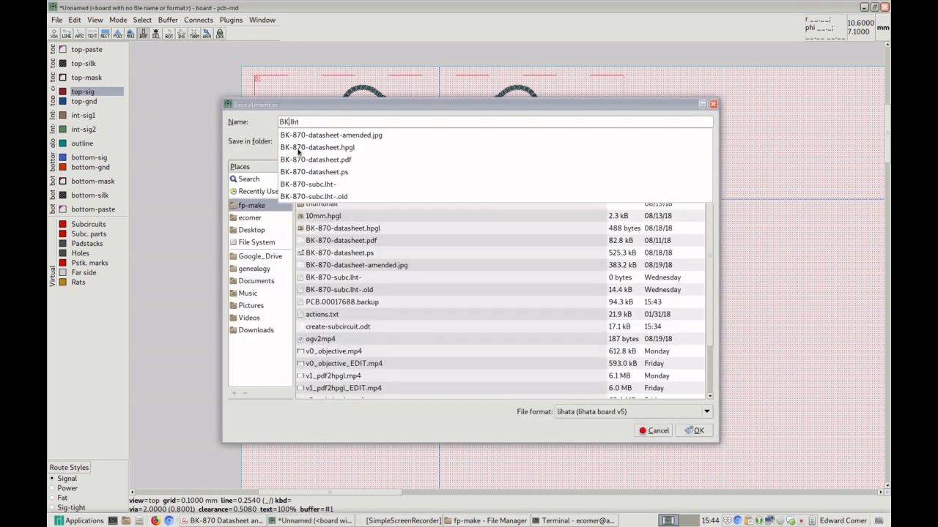
pyautogui.write('-870.subc')
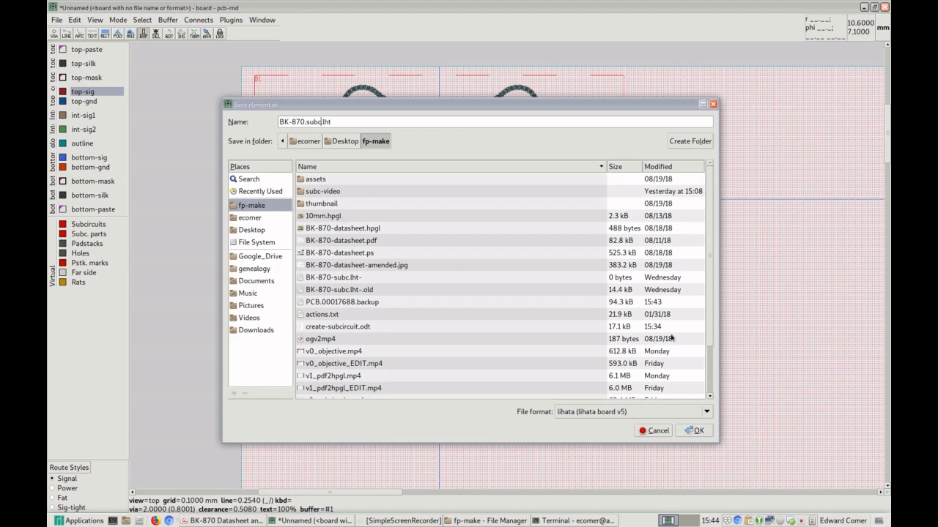
pyautogui.click(698, 431)
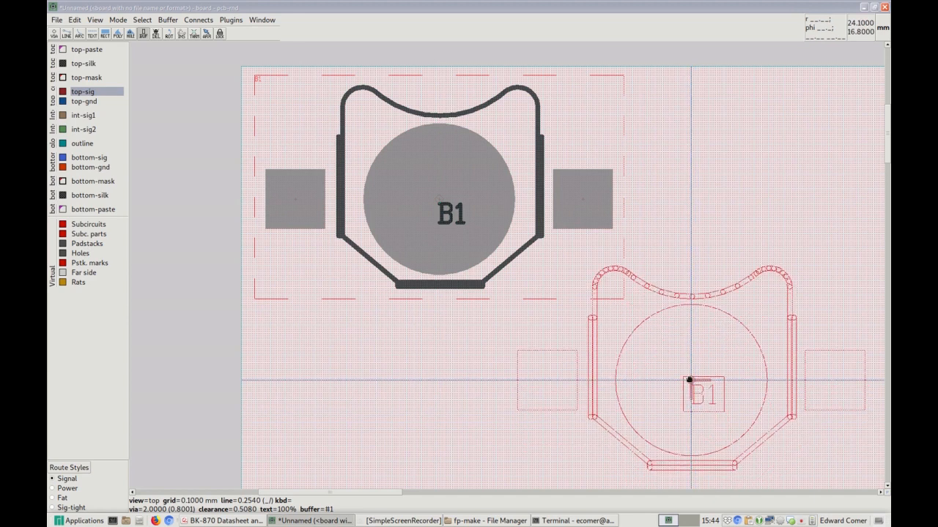
pyautogui.press('Escape')
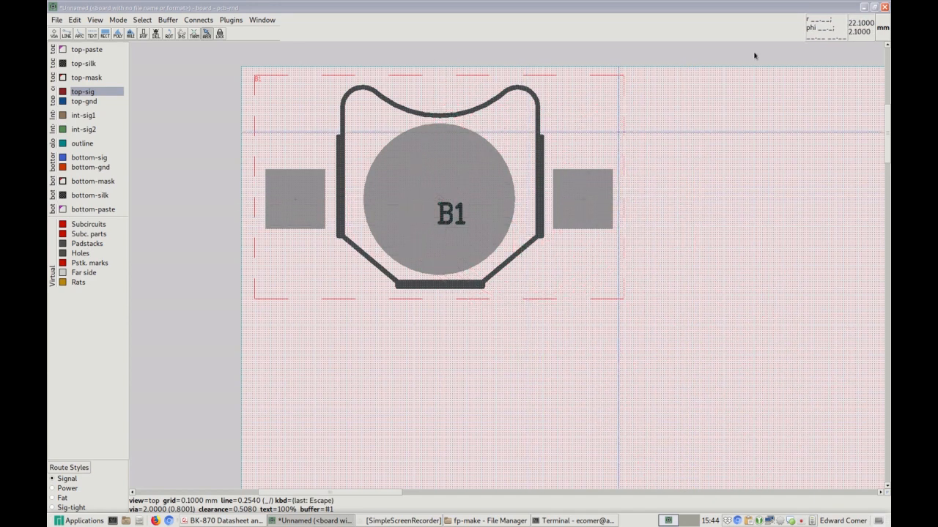
# Switch to the file manager, open BK-870.subc.lht from fp-make in pcb-rnd and check its top mask by showing and hiding that layer.
pyautogui.click(487, 521)
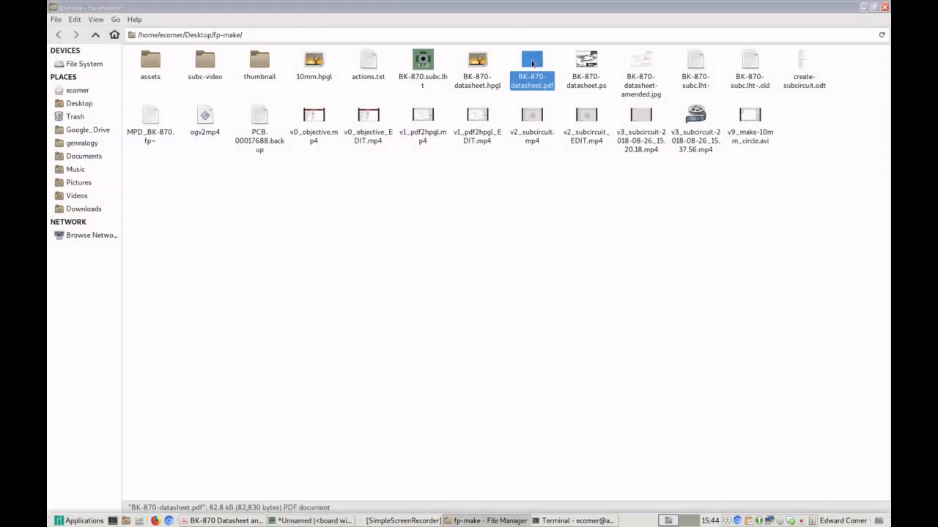
pyautogui.click(424, 67)
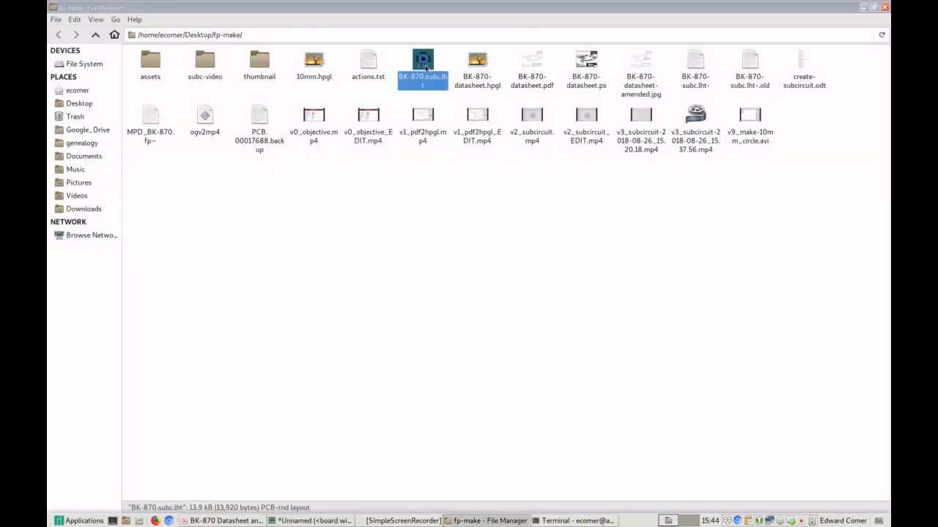
pyautogui.rightClick(424, 67)
pyautogui.click(462, 70)
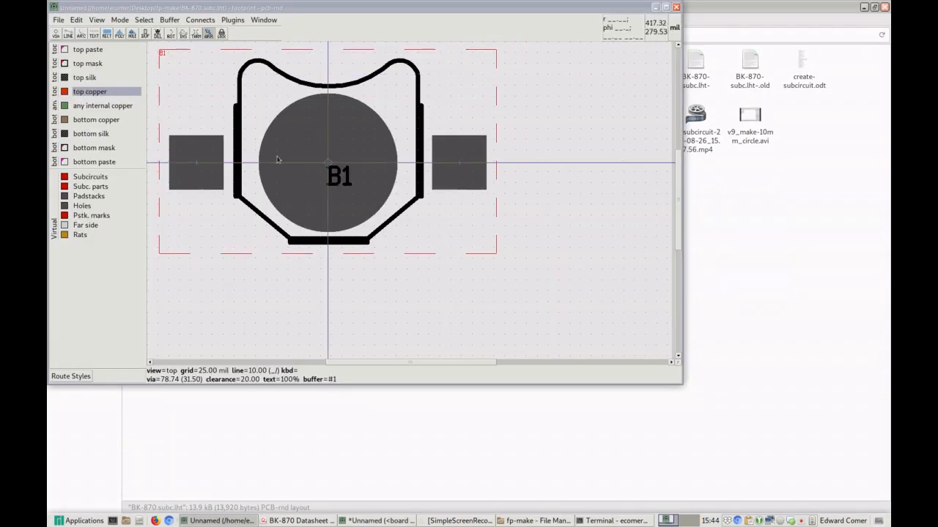
pyautogui.click(81, 64)
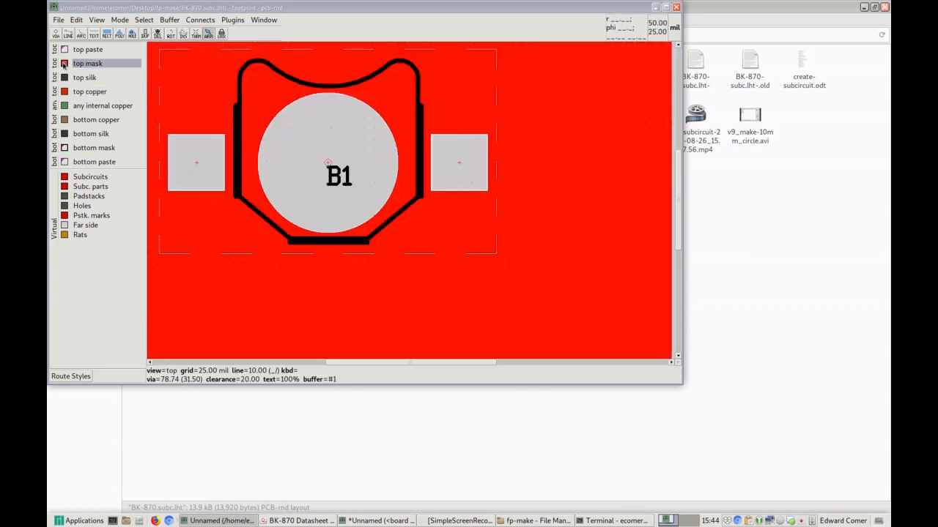
pyautogui.click(64, 64)
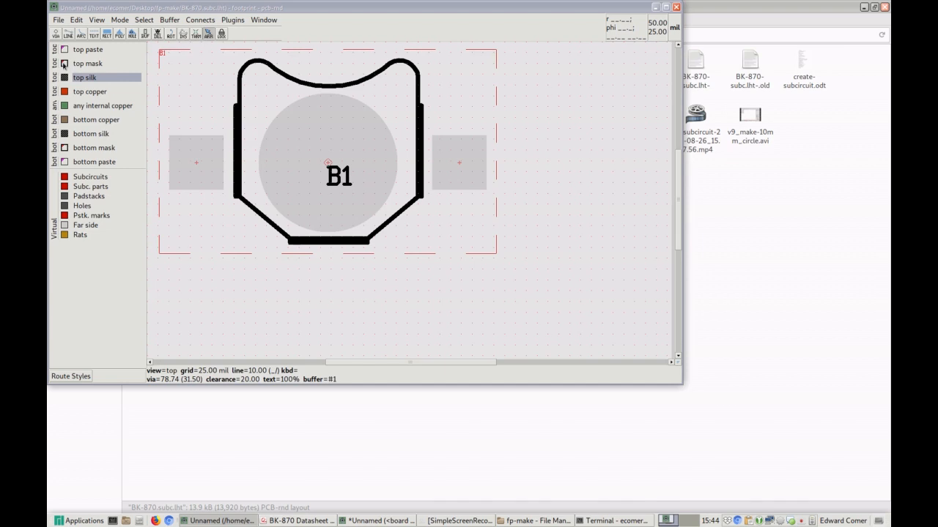